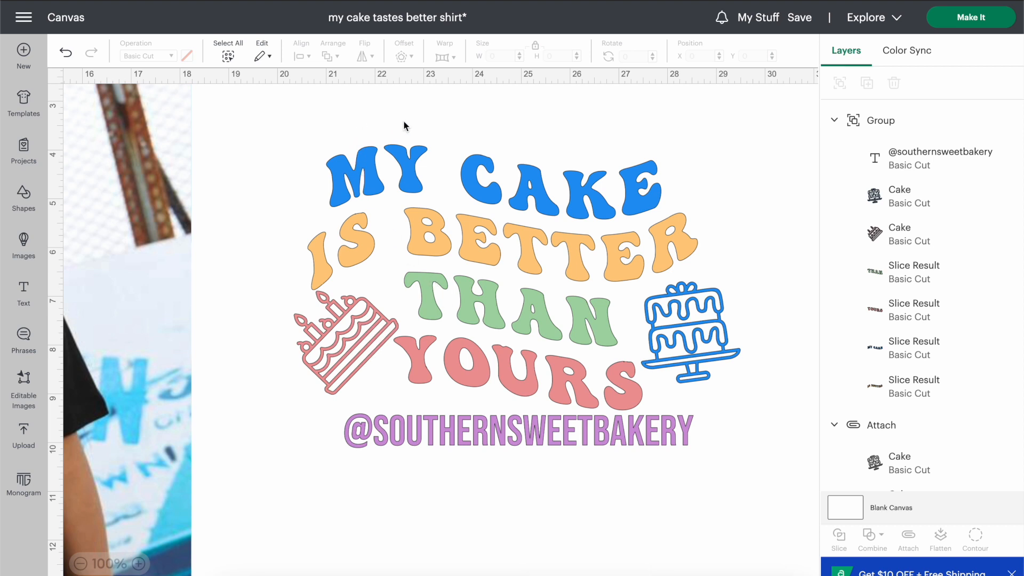
Zoom the canvas out to 50% and move the black T-shirt photo so the whole shirt shows beside the cake design
click(80, 564)
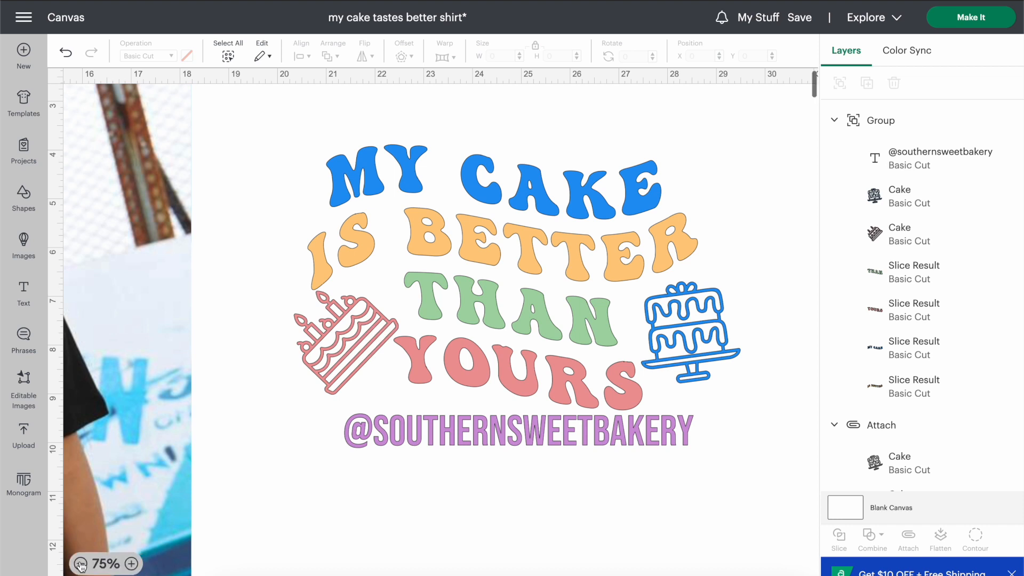
click(80, 564)
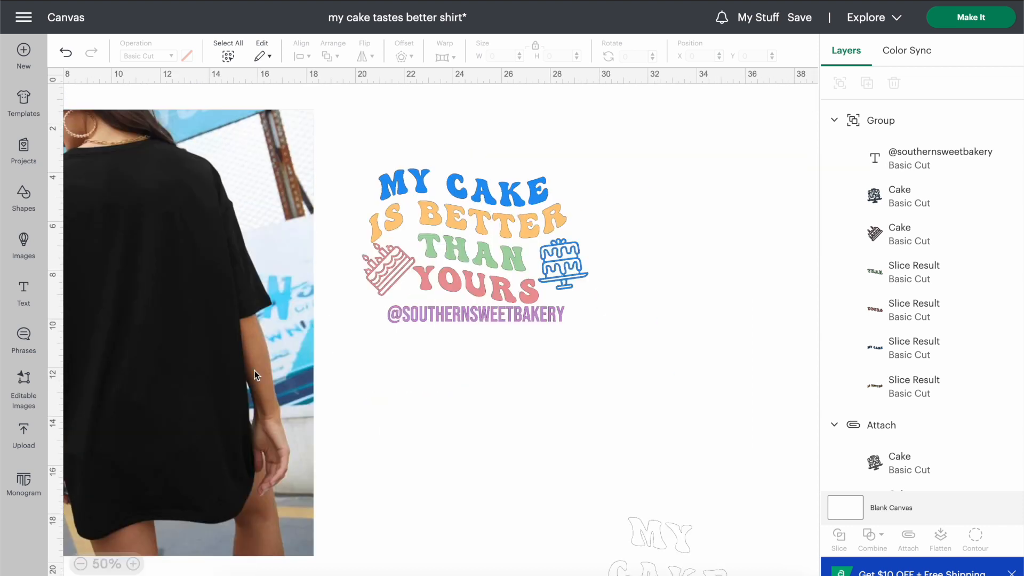
drag(174, 275, 264, 271)
click(559, 362)
Try the cake design on the shirt's back, then place it beside the photo and enlarge it to about 13.59 × 9.23 in
drag(524, 293, 279, 337)
drag(342, 365, 267, 331)
drag(179, 298, 505, 246)
drag(603, 289, 770, 401)
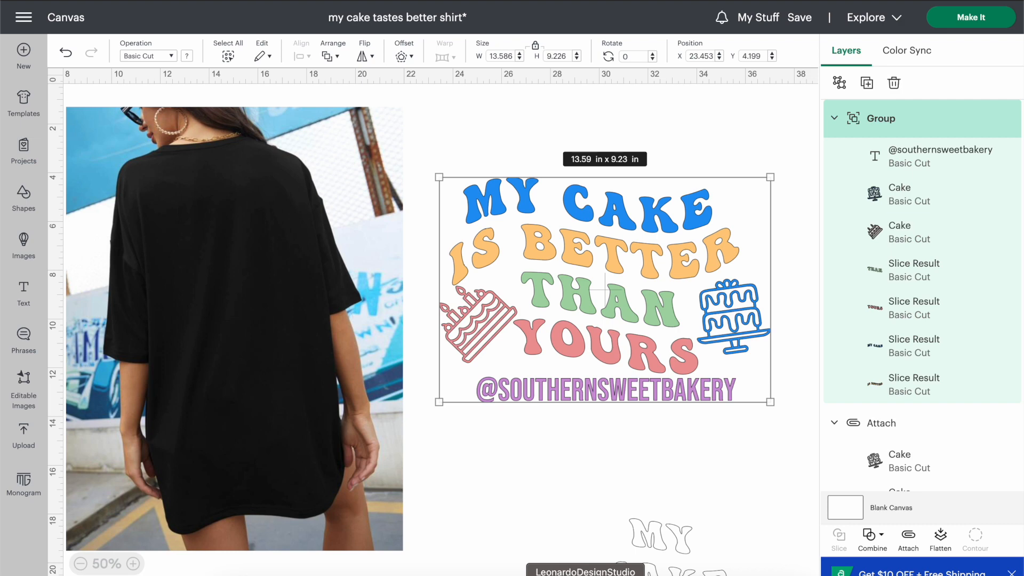
Switch to Leonardo Design Studio and set the art board to a 24 × 24 in material roll
click(585, 573)
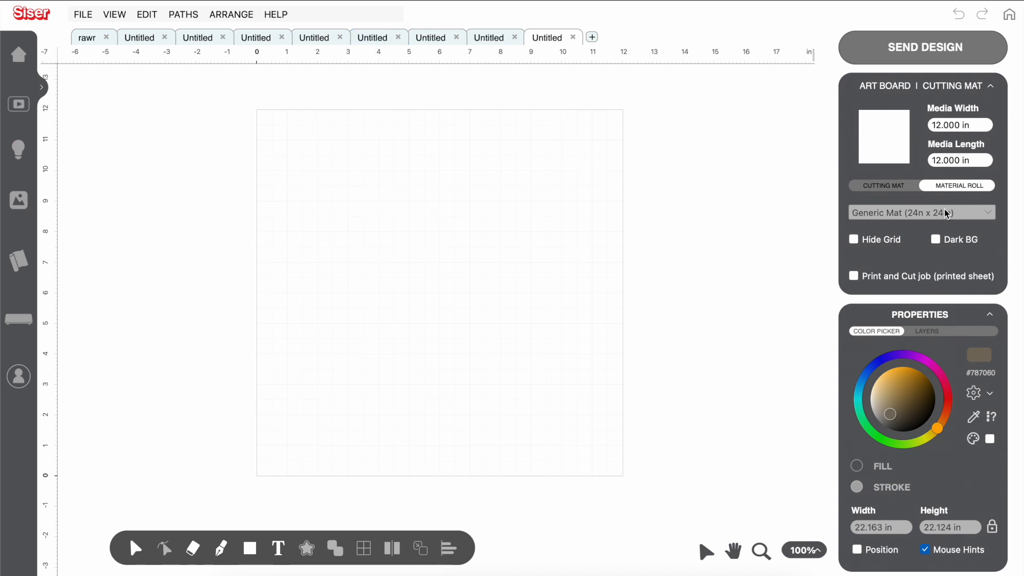
click(943, 188)
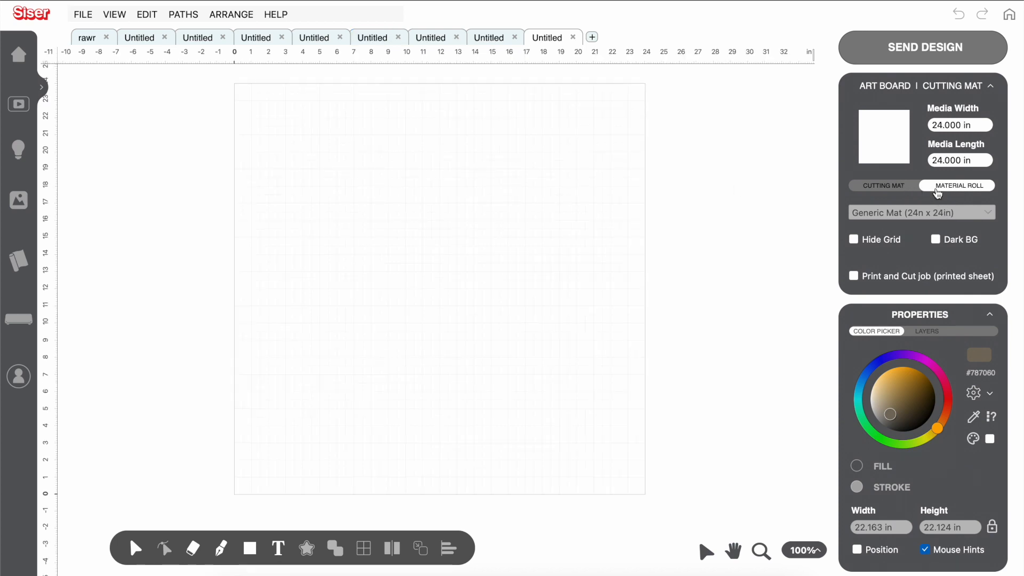
Start a centered text reading MY CAKE / IS BETTER / THAN / YOURS on four lines
mouse_move(282, 554)
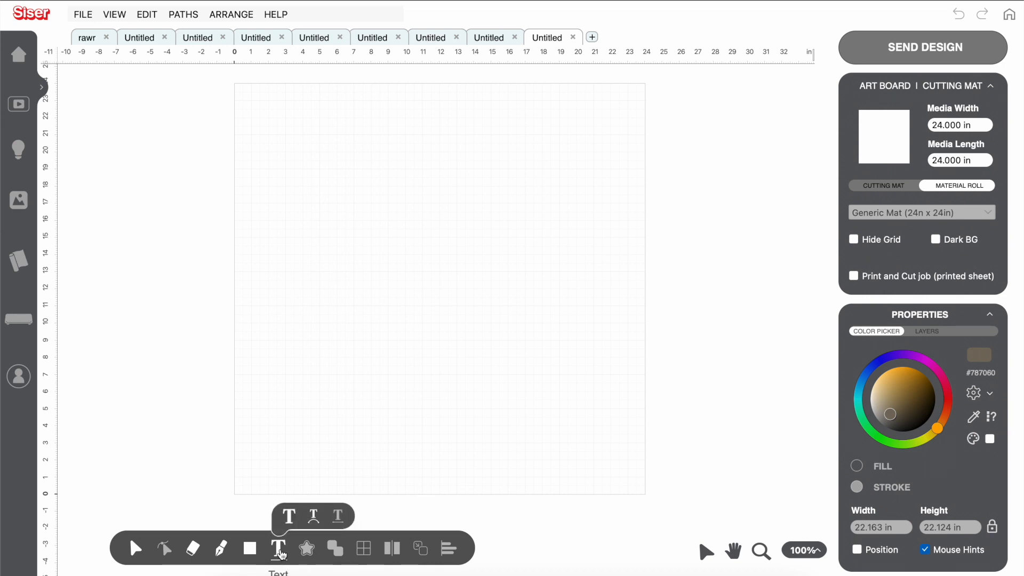
click(282, 554)
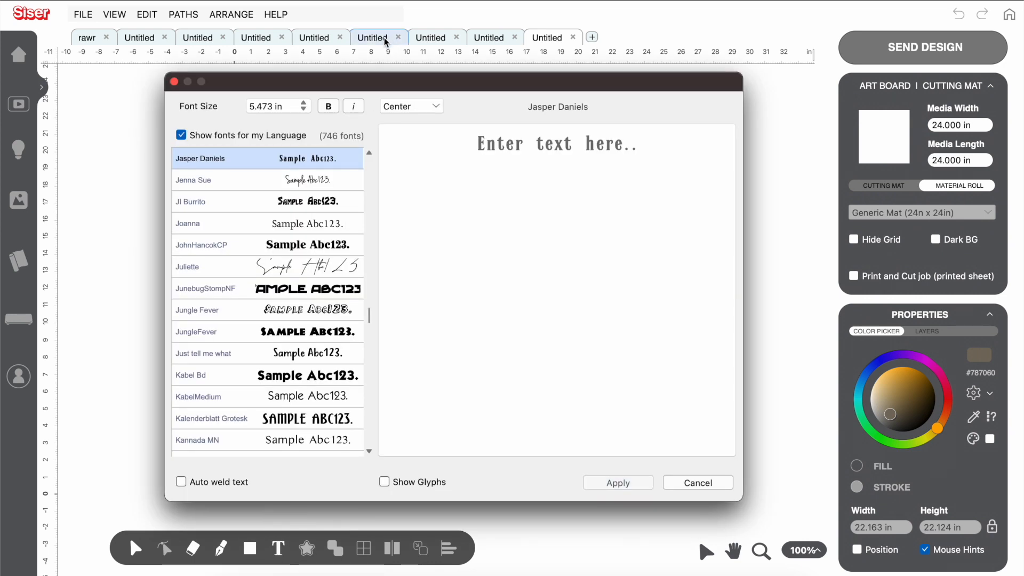
click(448, 147)
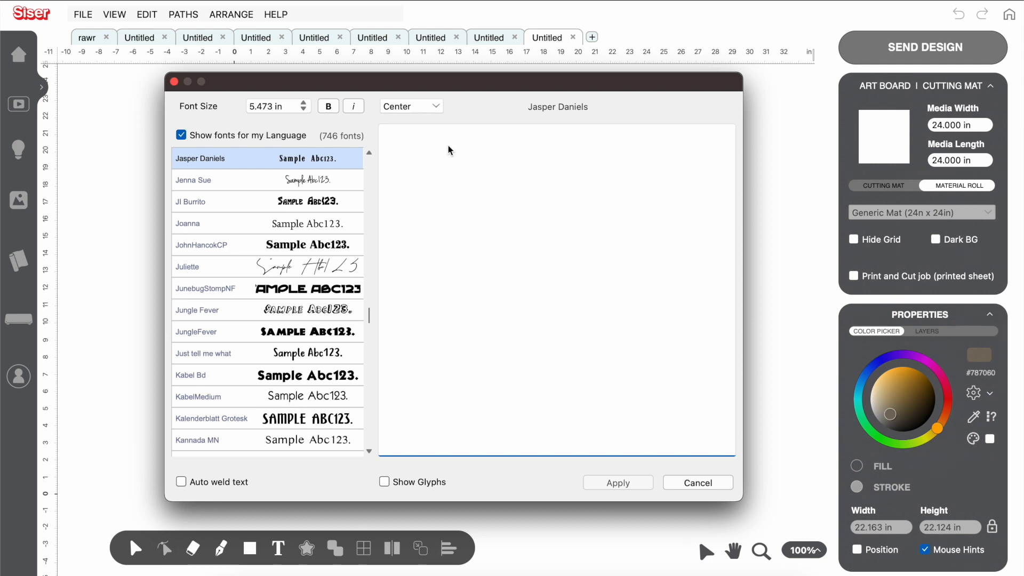
text(MY CAKE IS BETTER THAN YOURS)
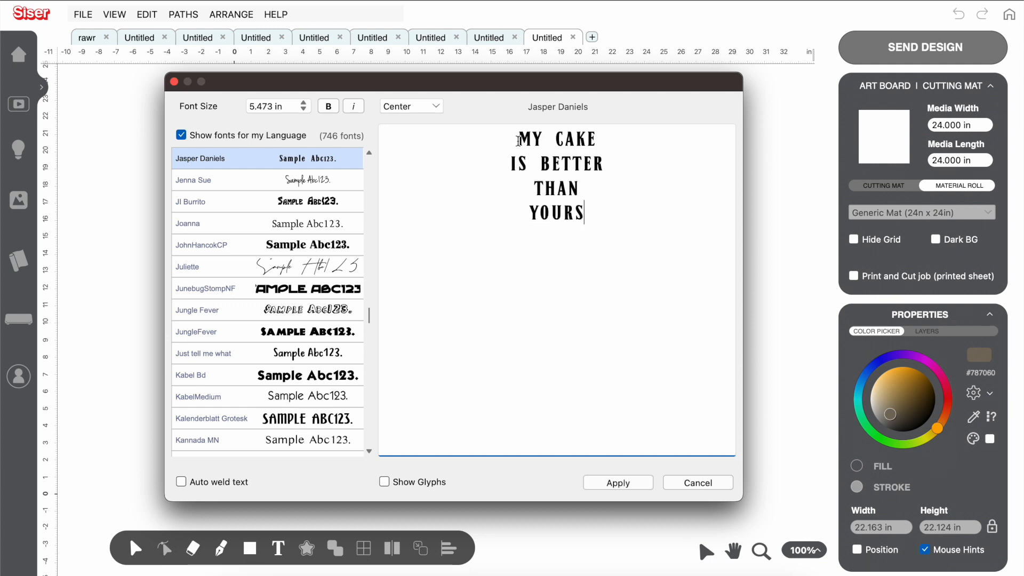
Set the text's font to a Abstract Groovy and place the text on the art board
click(318, 187)
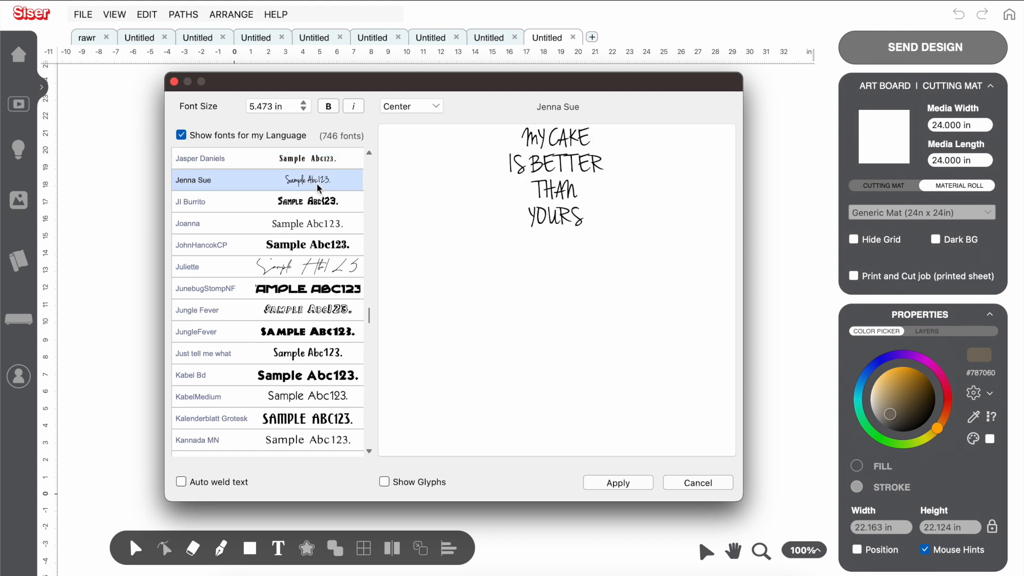
key(a)
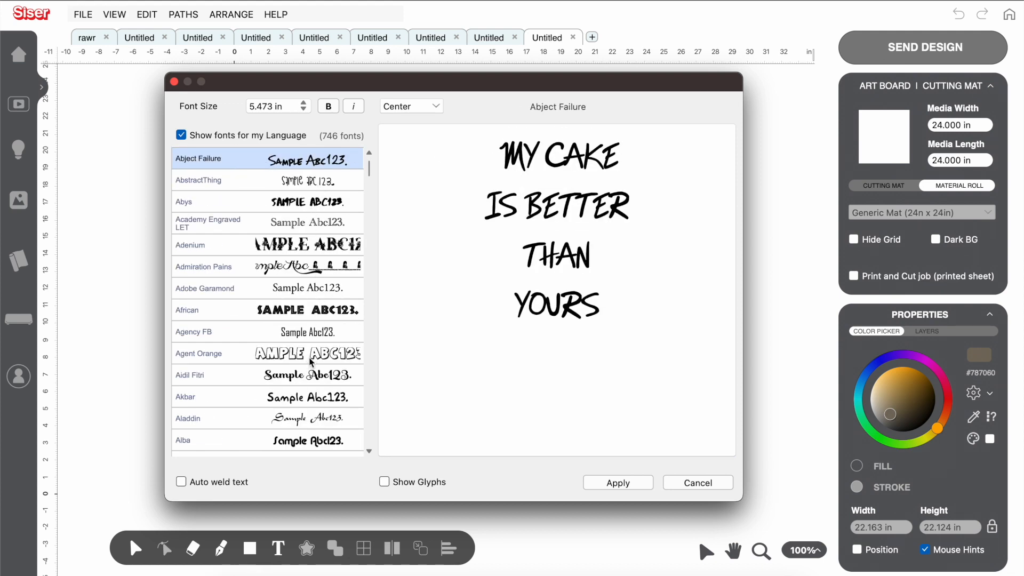
scroll(292, 227, up, 1)
key(2)
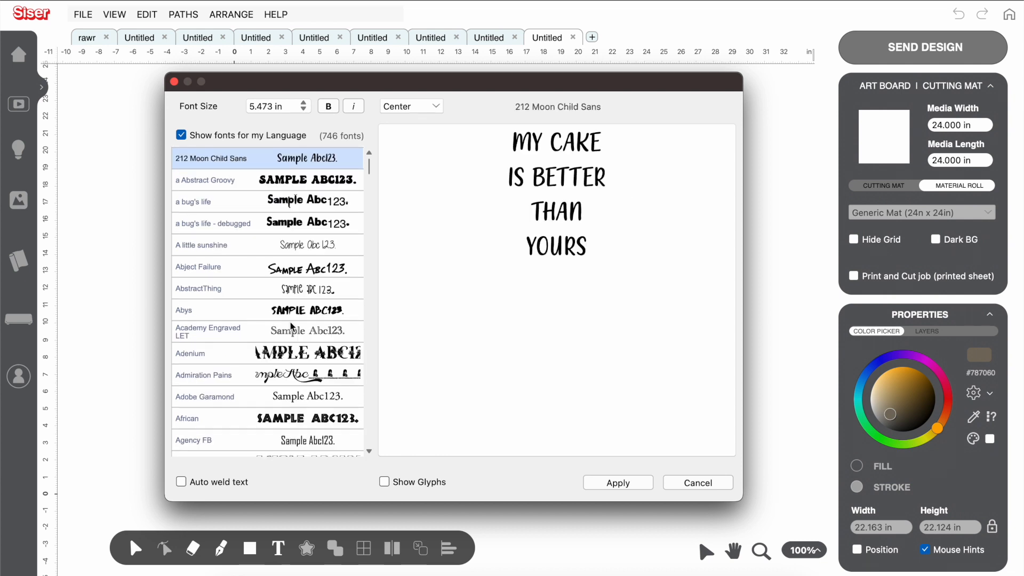
click(316, 183)
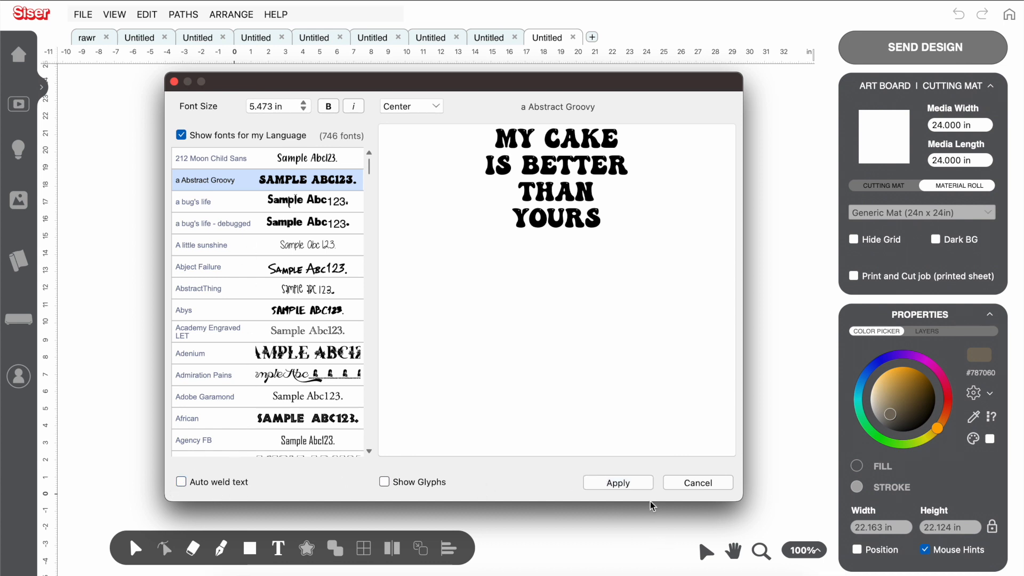
click(630, 483)
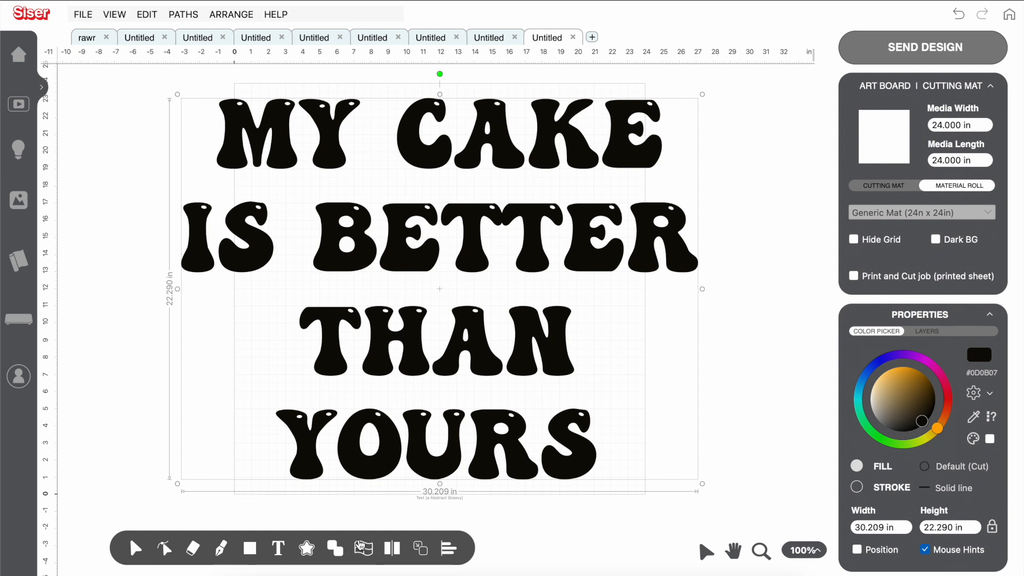
Distort the four-line text into a wave shape and compare it with the reference design in Cricut Design Space
mouse_move(363, 547)
click(400, 518)
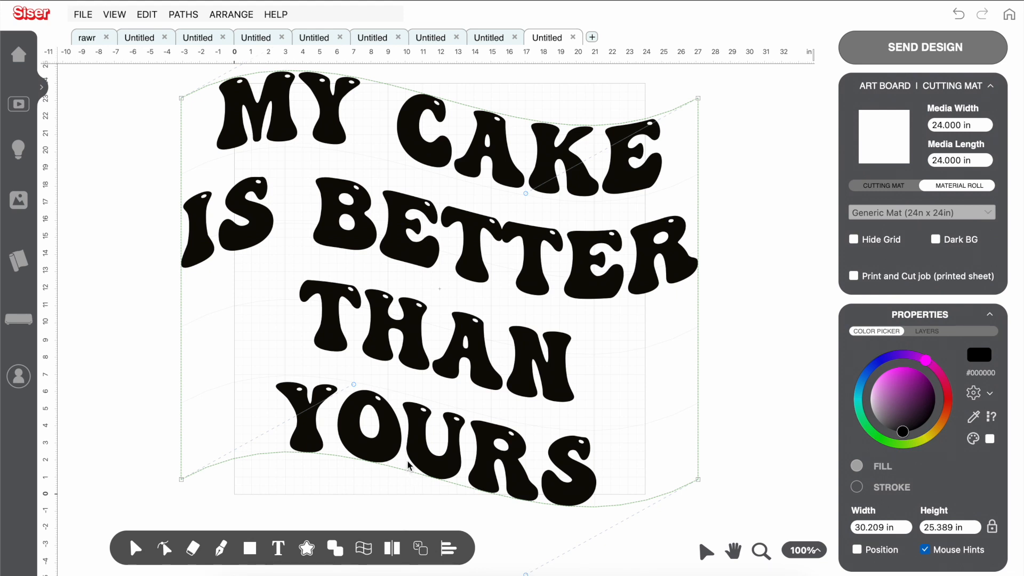
click(320, 574)
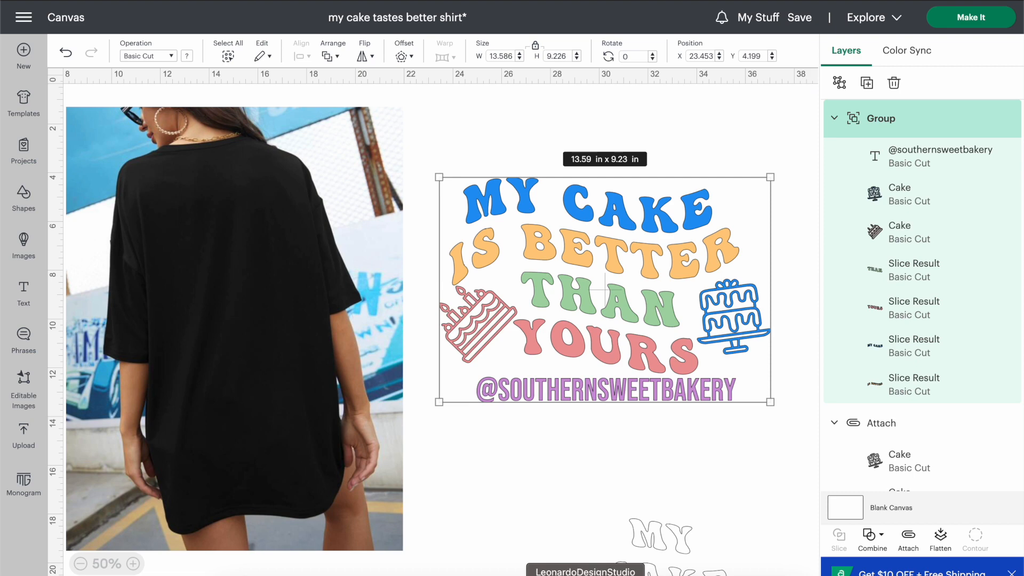
click(587, 574)
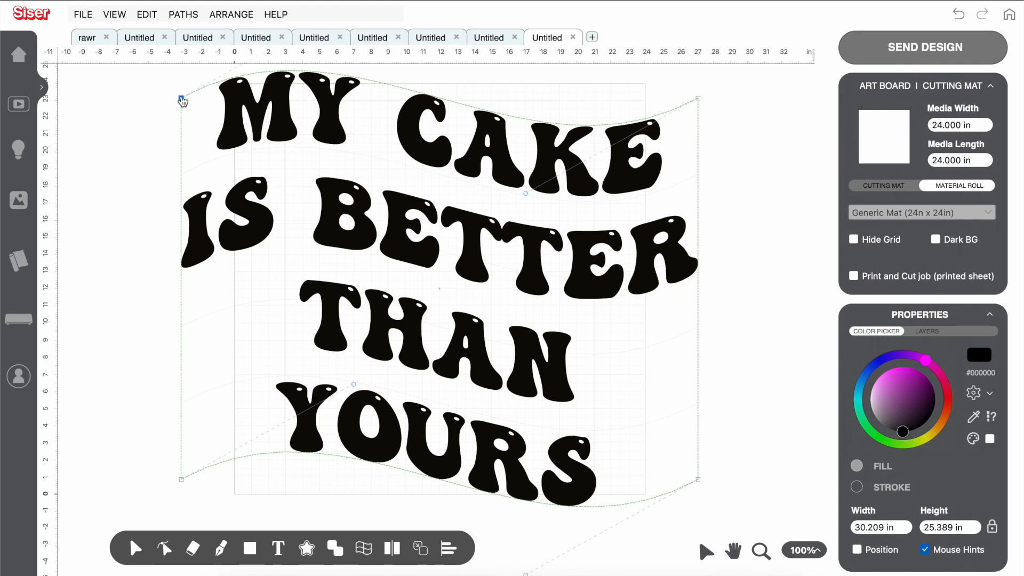
Break the wave-distorted text apart into separate letters and check that single letters can be selected
click(231, 115)
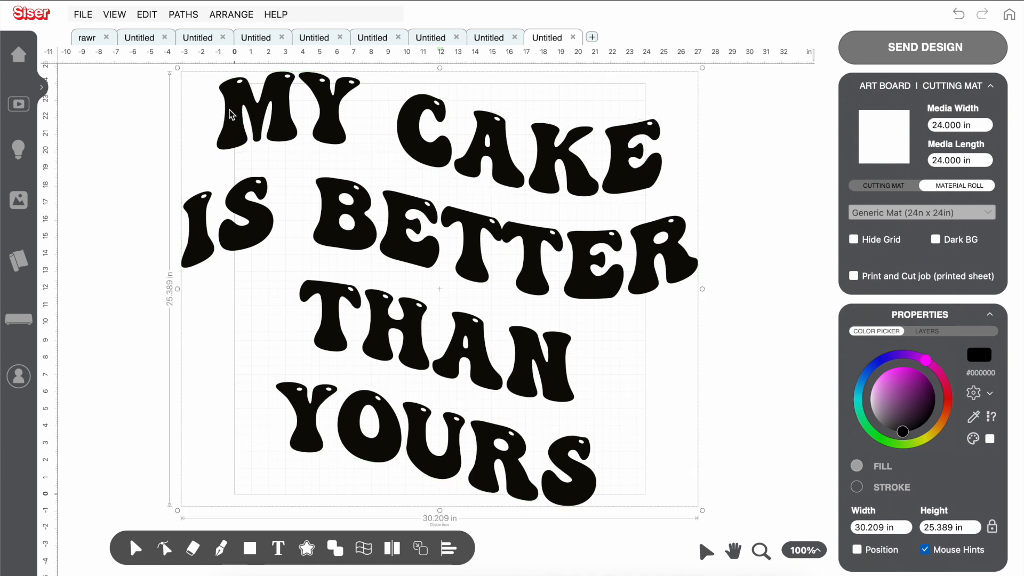
right_click(230, 115)
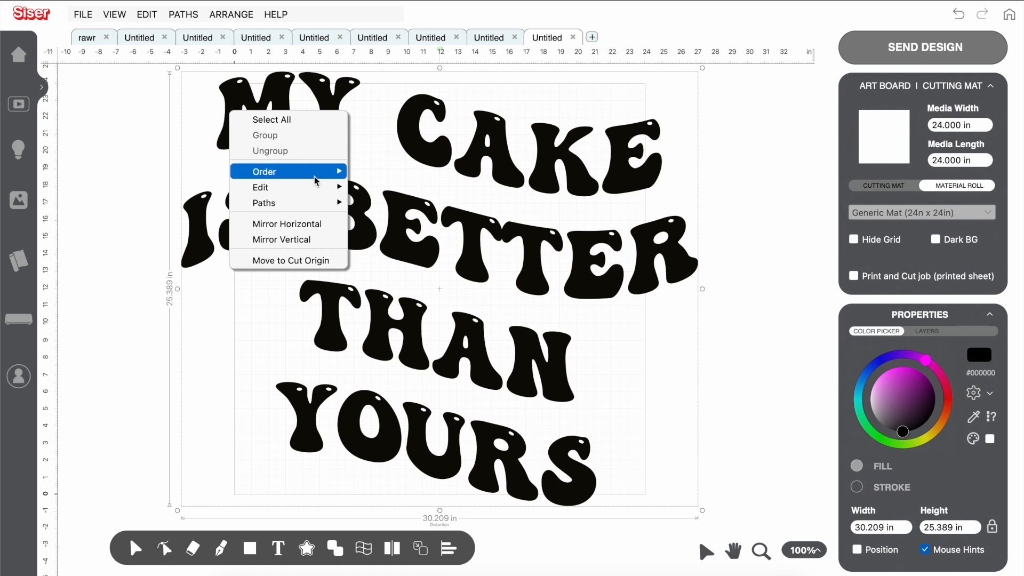
mouse_move(320, 203)
click(376, 256)
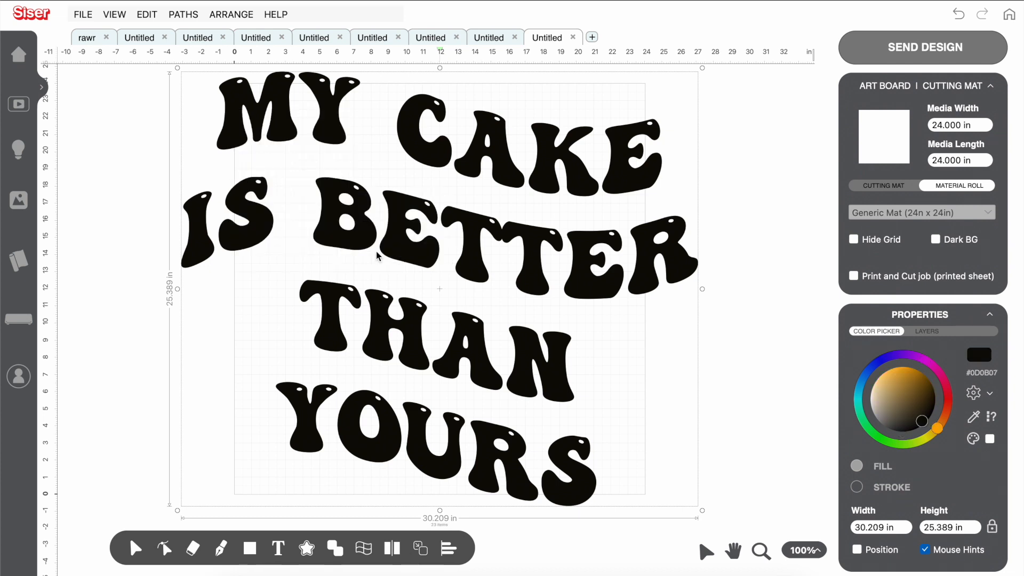
click(746, 201)
click(637, 182)
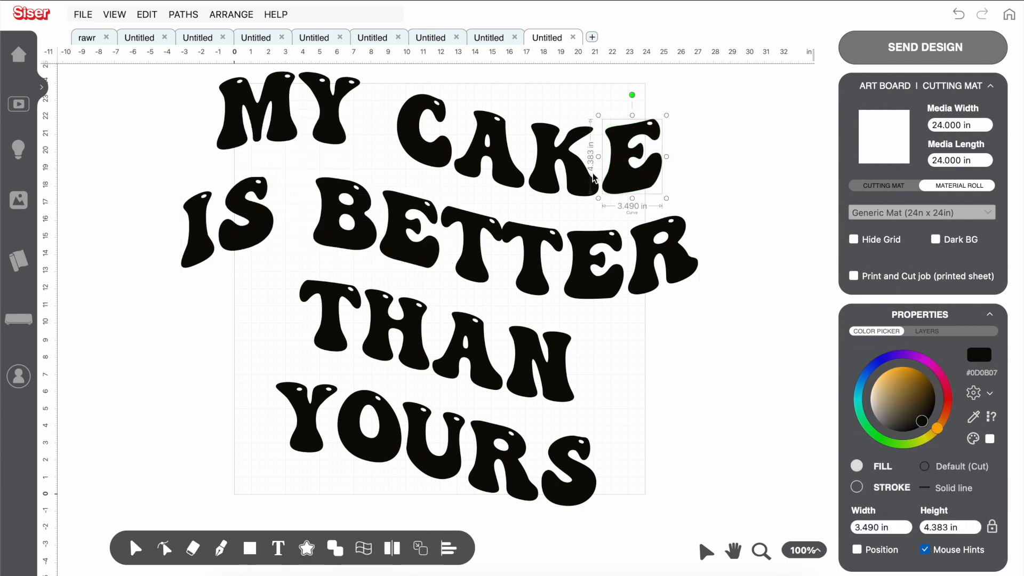
click(572, 176)
Select all letters of MY CAKE and fill them with bright blue #00DFF1
drag(126, 85, 666, 155)
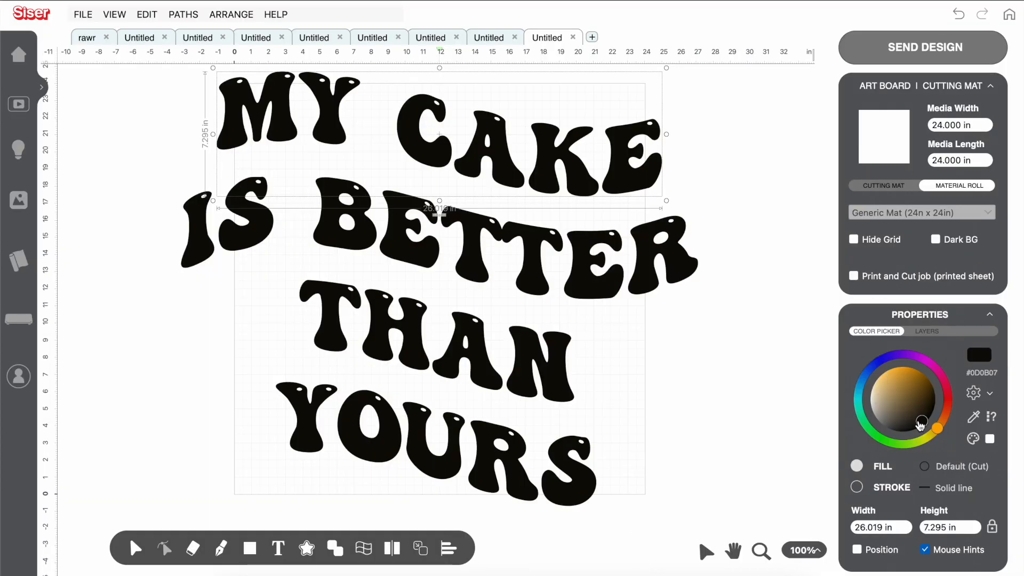
drag(937, 429, 855, 395)
drag(915, 377, 905, 365)
Select all letters of IS BETTER, check the reference colors in Cricut Design Space, and fill the letters with golden orange #E5B452
click(744, 255)
click(238, 250)
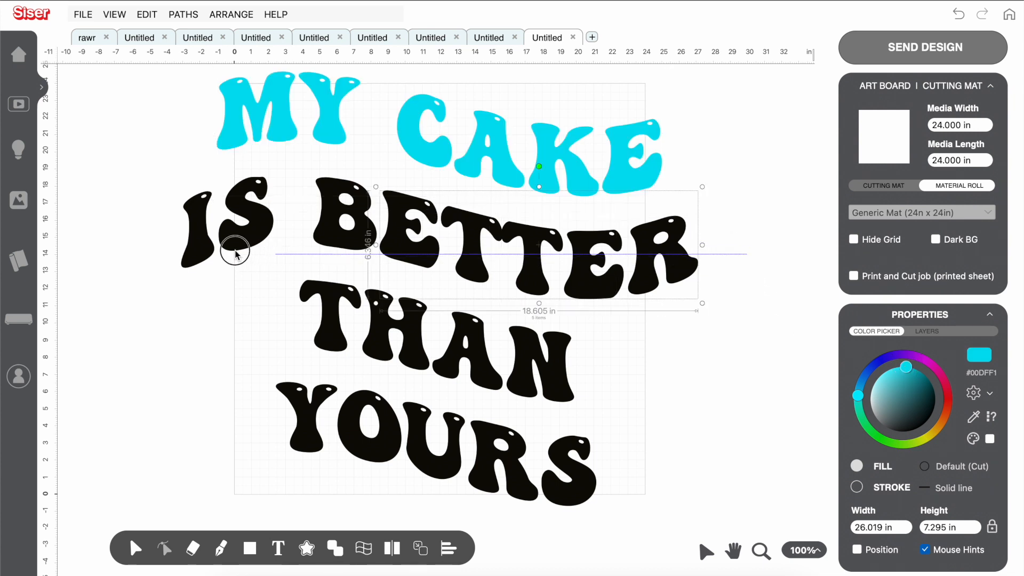
drag(186, 231, 186, 231)
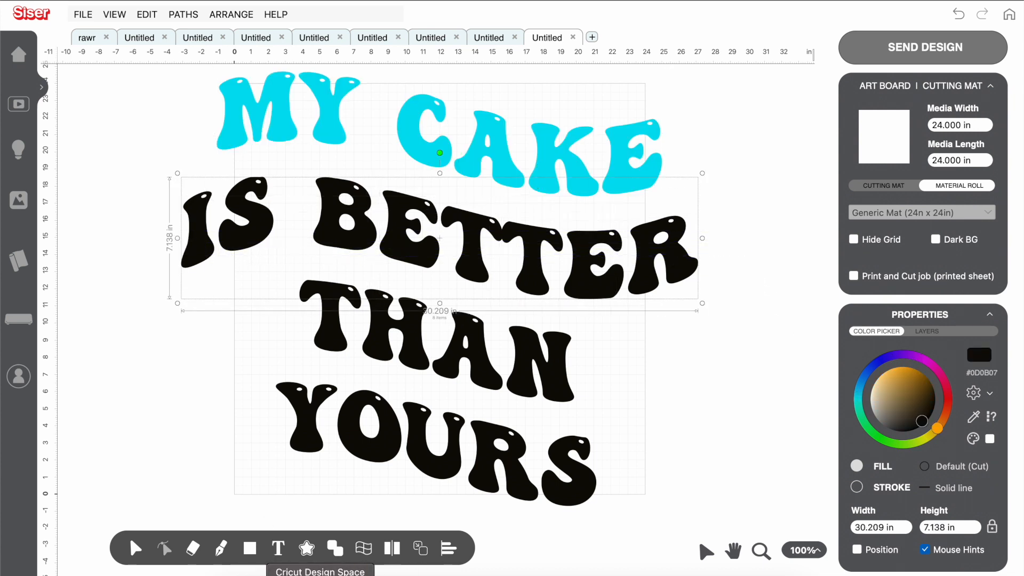
click(320, 574)
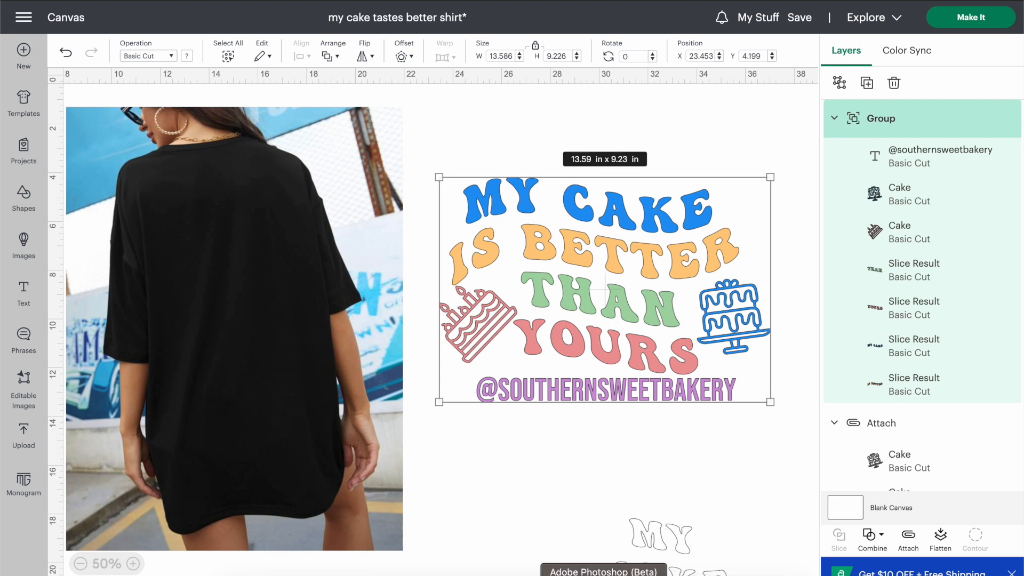
click(585, 574)
click(889, 376)
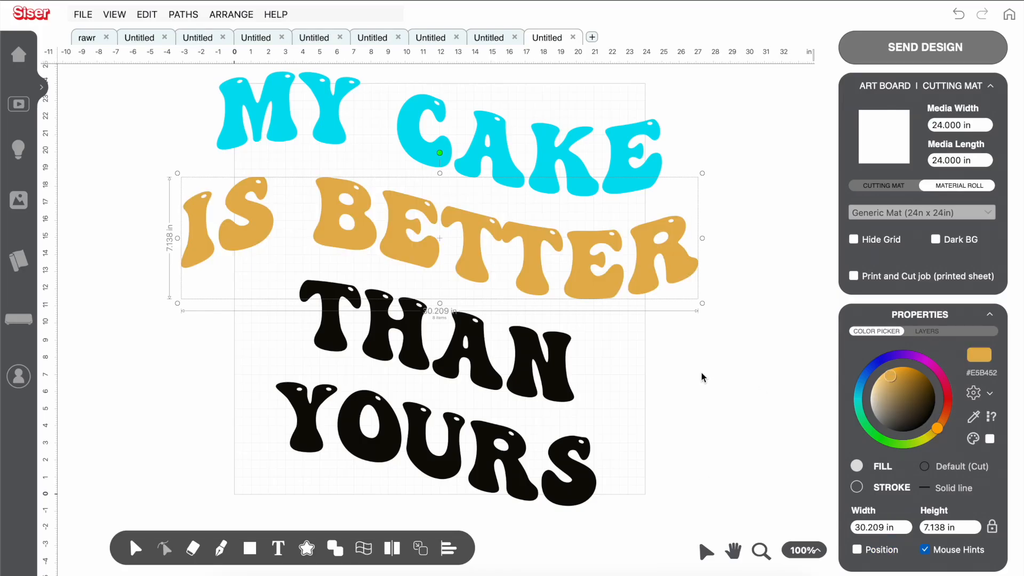
Select all letters of THAN, check the reference design, and fill the letters with light green
click(663, 370)
click(338, 304)
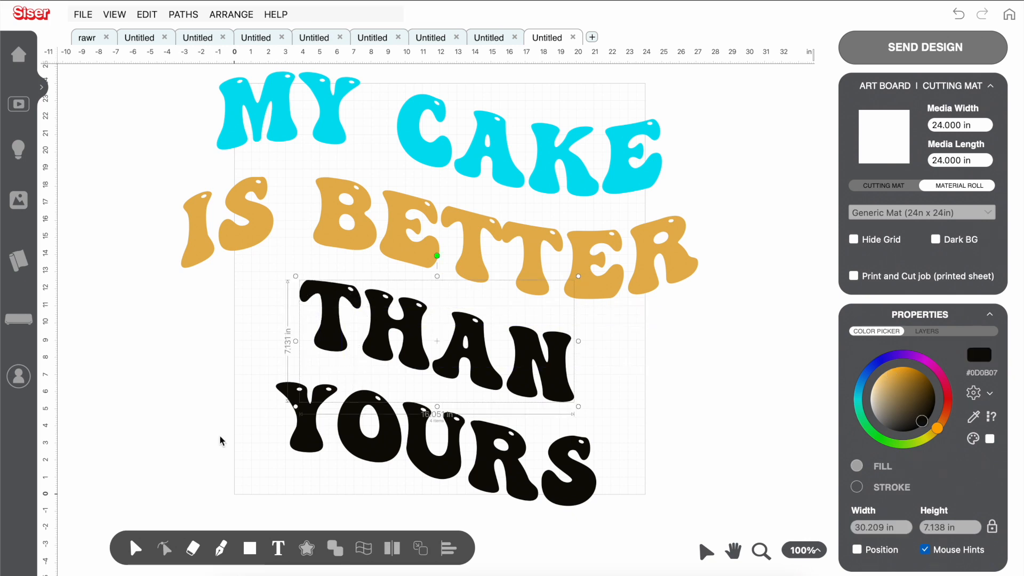
click(320, 574)
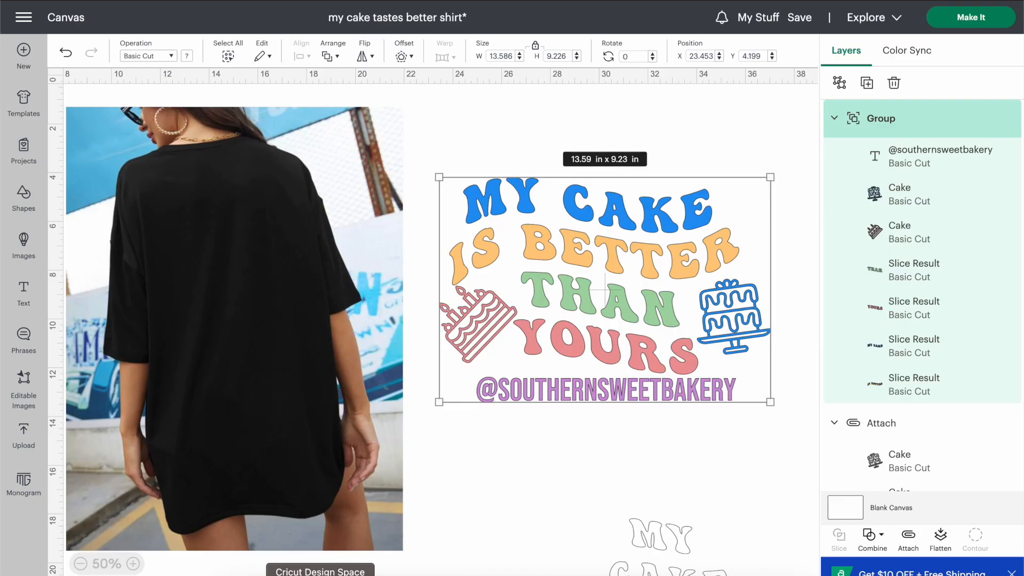
click(582, 574)
Select all letters of YOURS, check the reference design, and fill the letters with pink #FF95DF
click(640, 464)
click(279, 424)
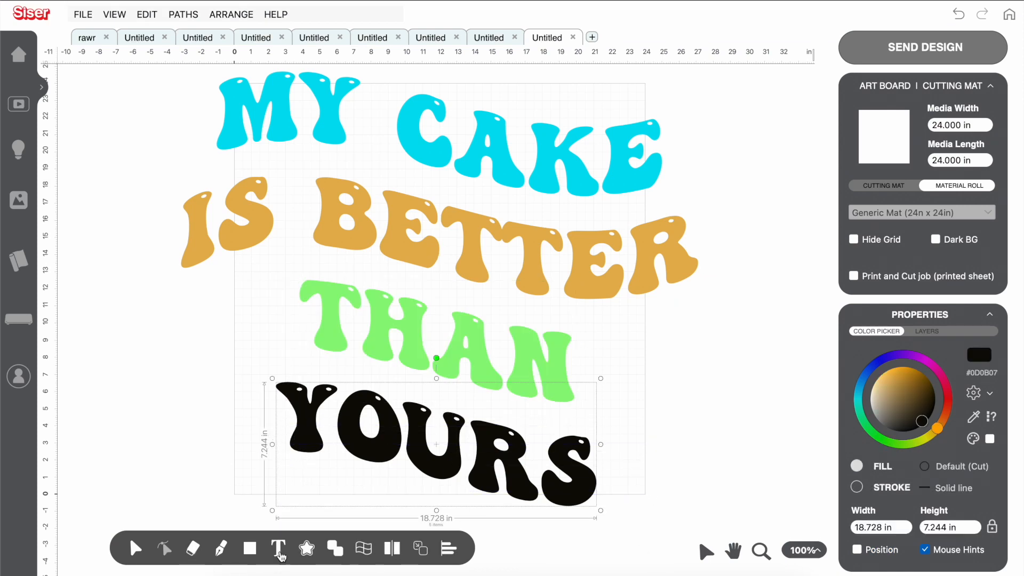
click(320, 573)
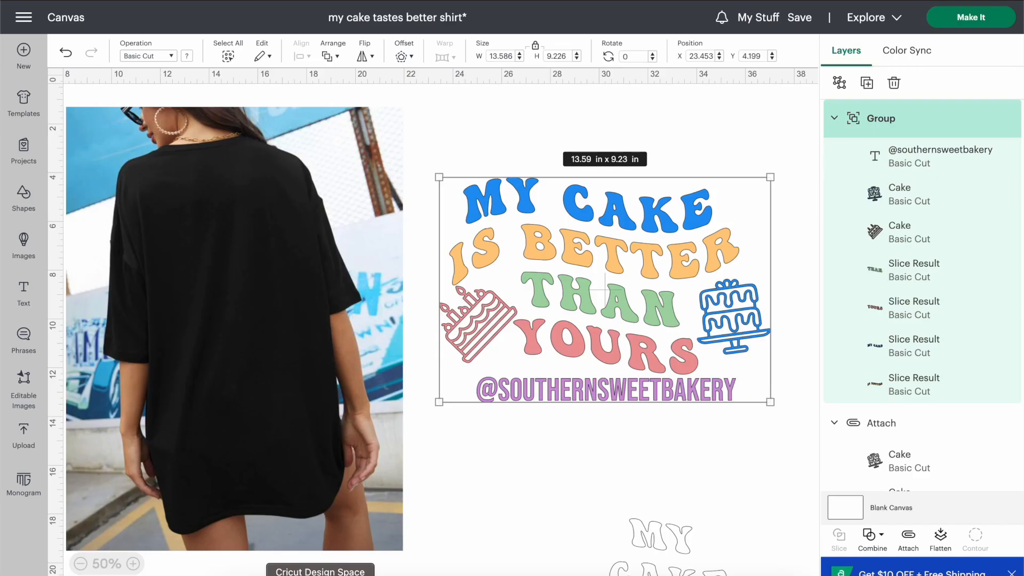
click(583, 574)
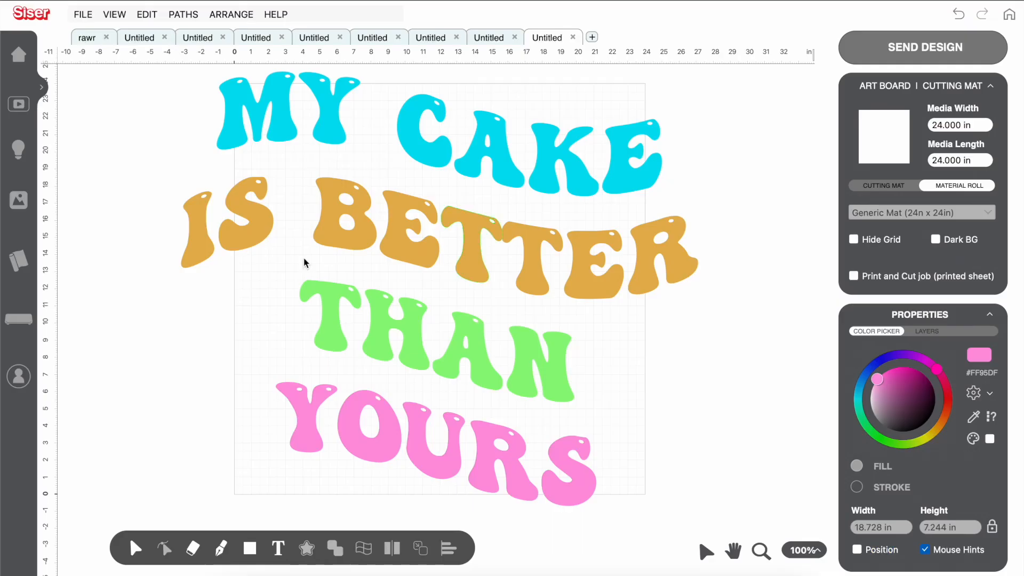
Check the line spacing in the reference design and nudge the word YOURS up closer beneath THAN
click(320, 574)
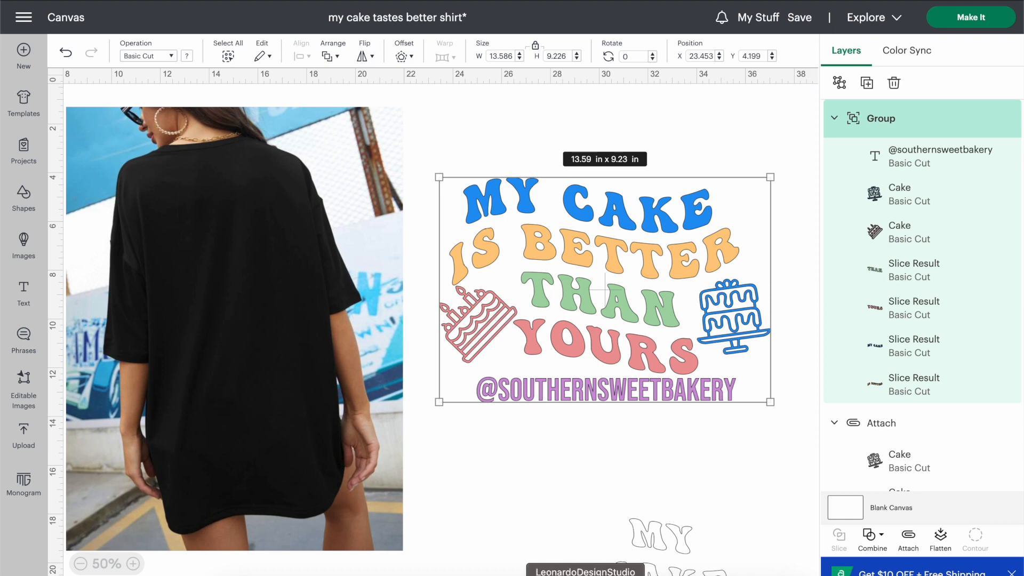
click(585, 573)
drag(640, 498, 277, 407)
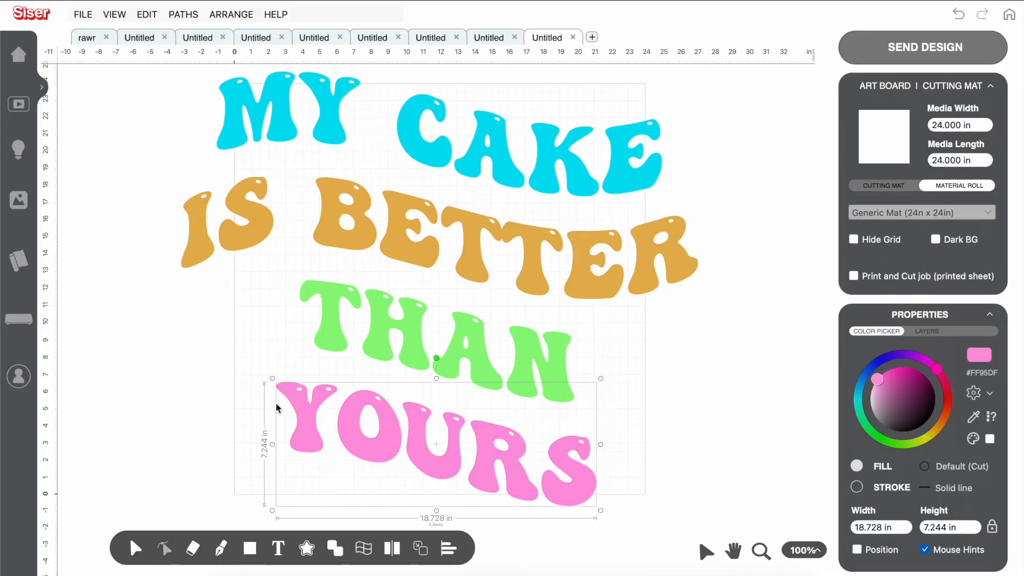
key(Up)
key(Up)
key(Up)
key(Up)
key(Up)
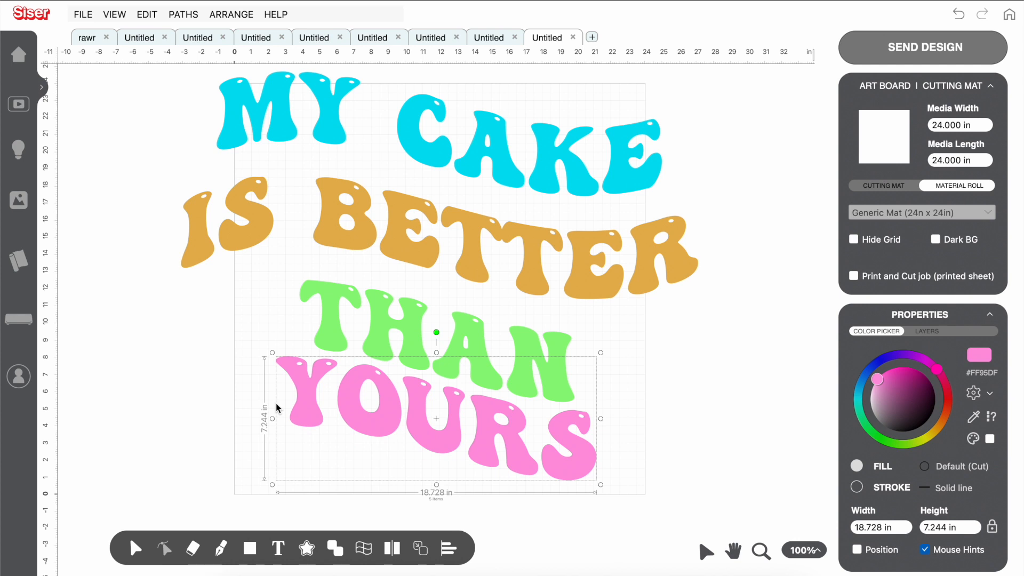
key(Down)
Nudge the three lines IS BETTER, THAN and YOURS up together, closer beneath MY CAKE
drag(672, 489, 180, 217)
key(Up)
key(Up)
key(Up)
key(Up)
key(Up)
click(738, 434)
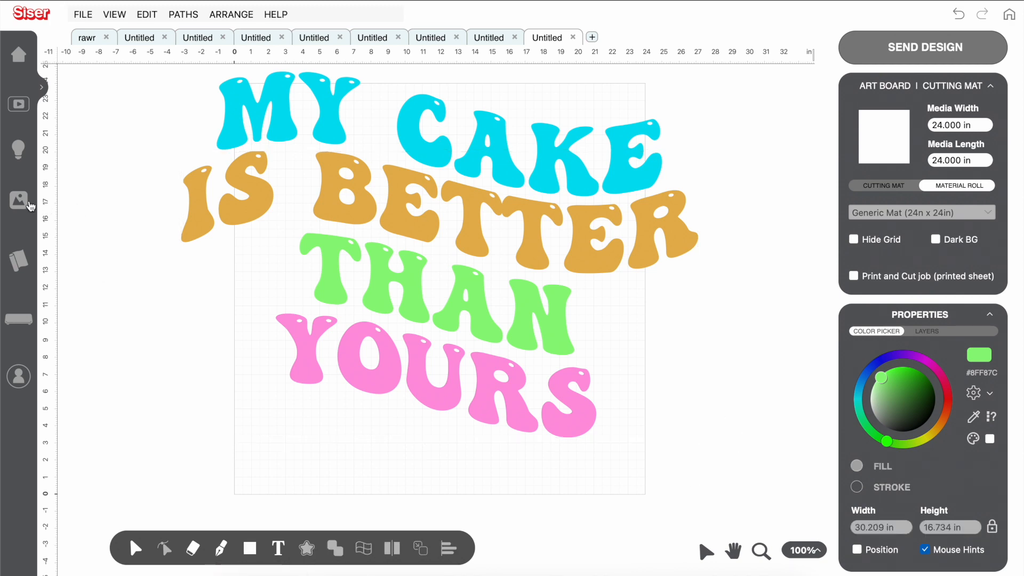
Open the design library, check the cake images in the Cricut reference design, and search the library for CAKE
click(25, 206)
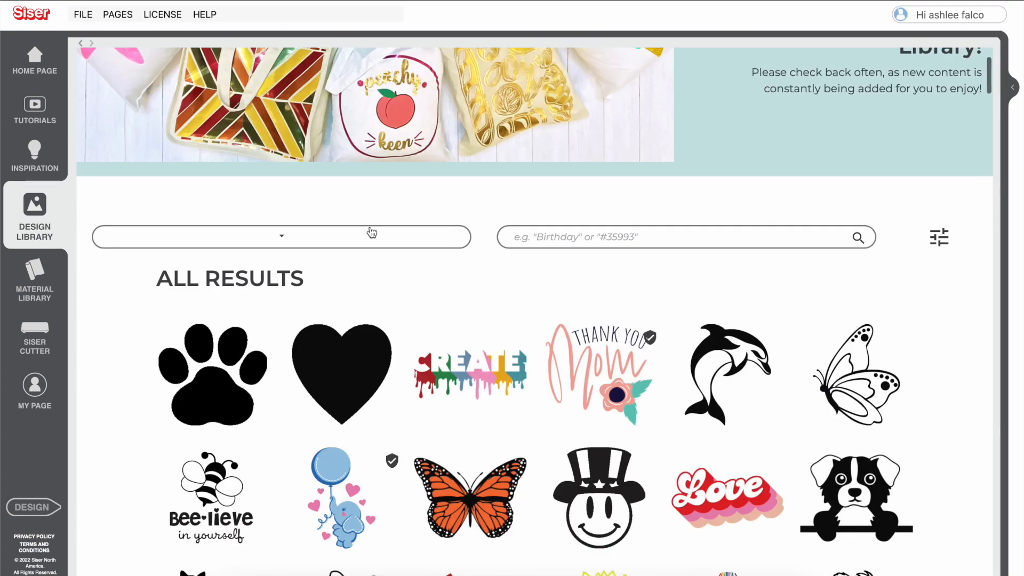
click(320, 575)
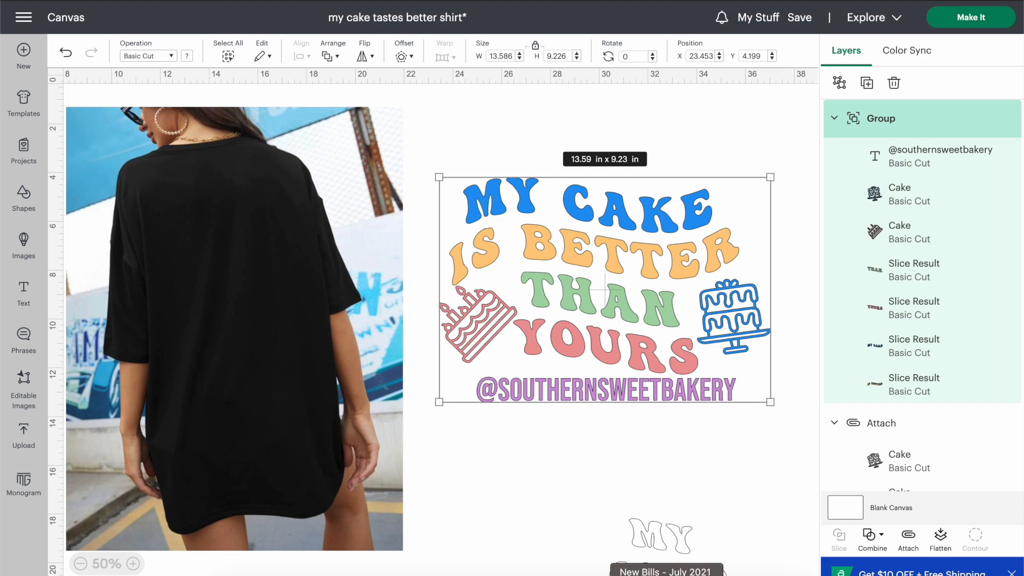
click(586, 574)
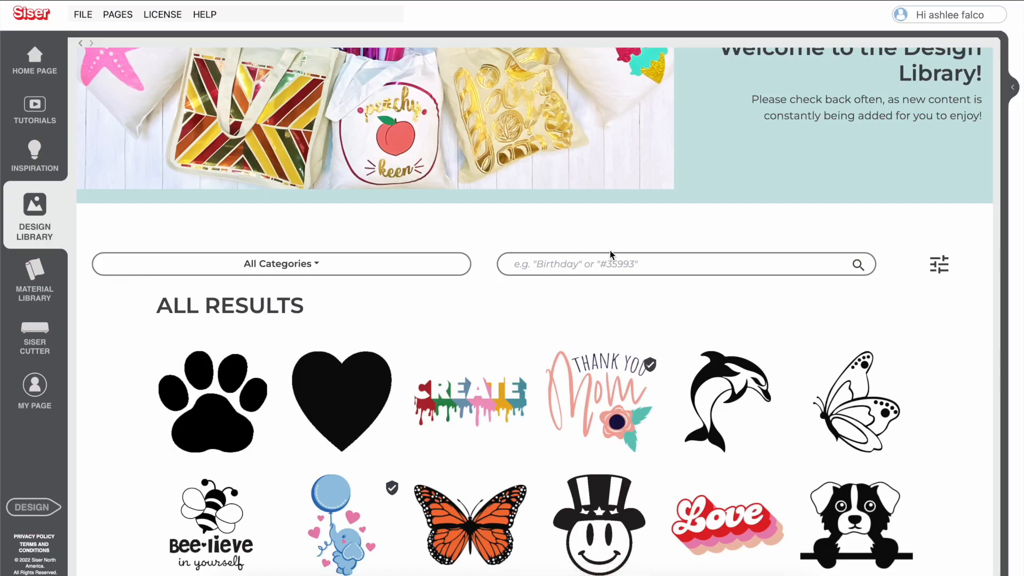
click(609, 272)
text(CAKE)
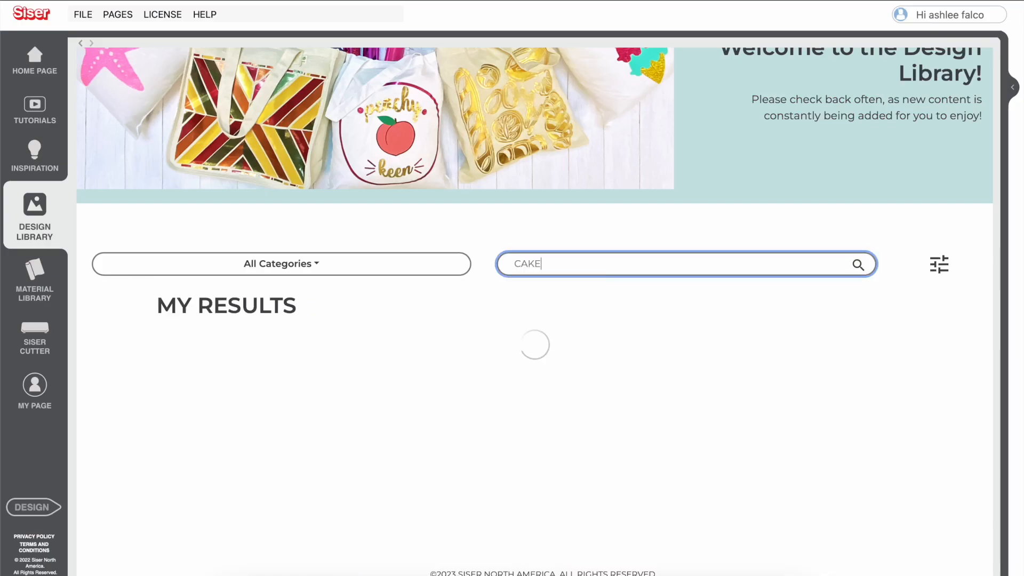
Browse the cake search results for line-art cakes like the two in the reference design
scroll(587, 321, down, 3)
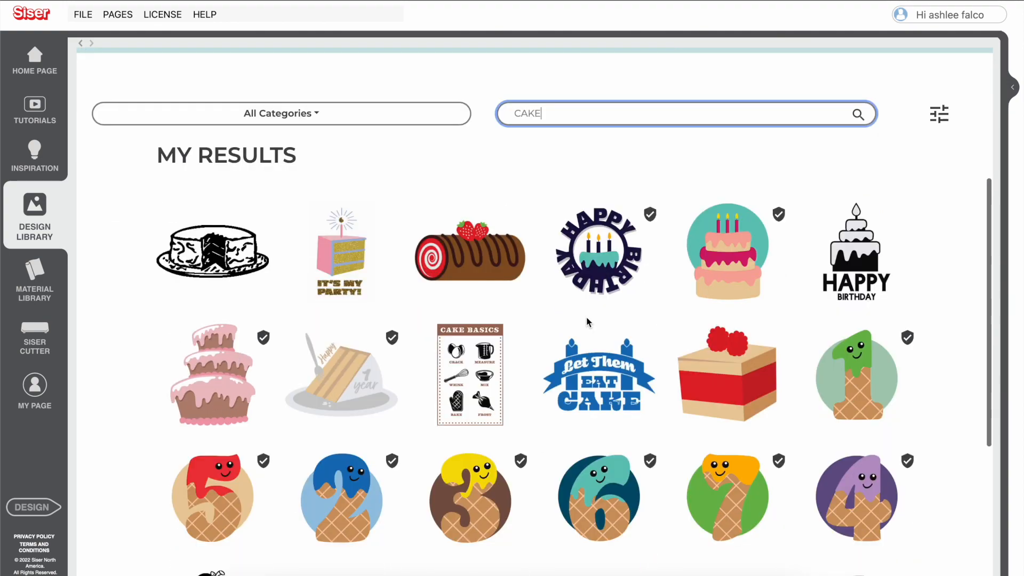
scroll(587, 321, down, 5)
scroll(731, 456, up, 7)
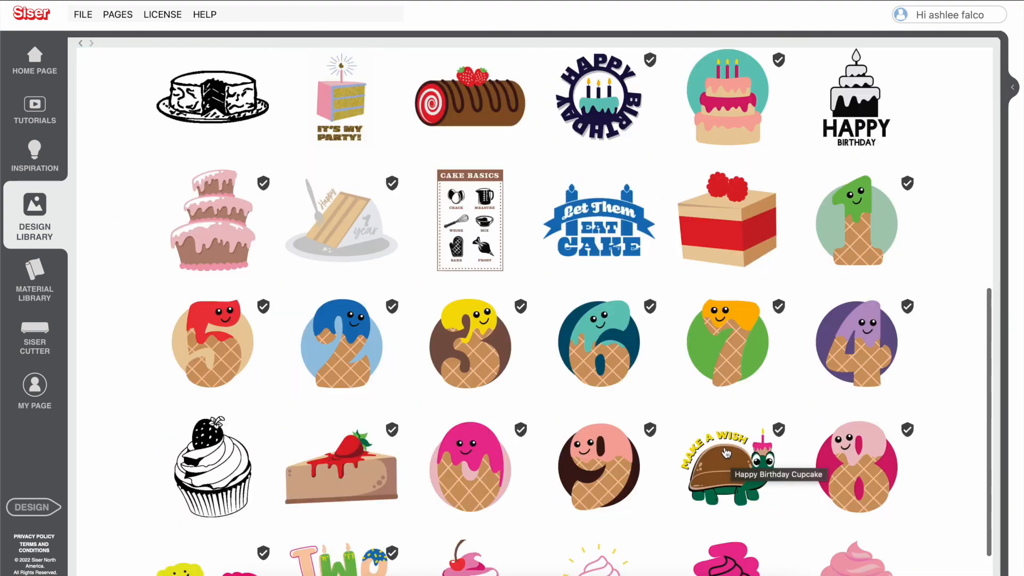
scroll(727, 454, down, 5)
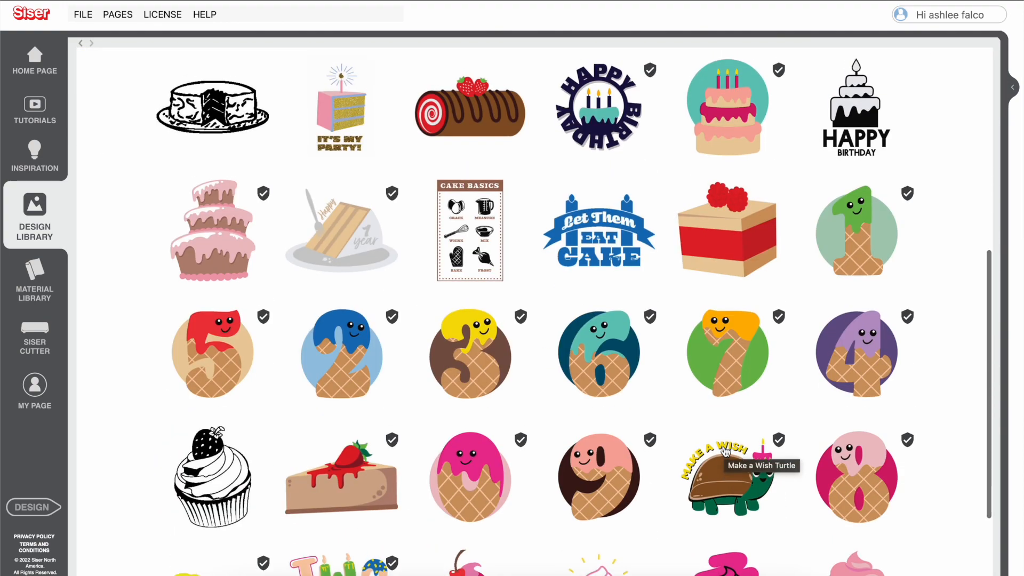
scroll(725, 452, down, 2)
scroll(725, 453, up, 6)
scroll(724, 450, down, 5)
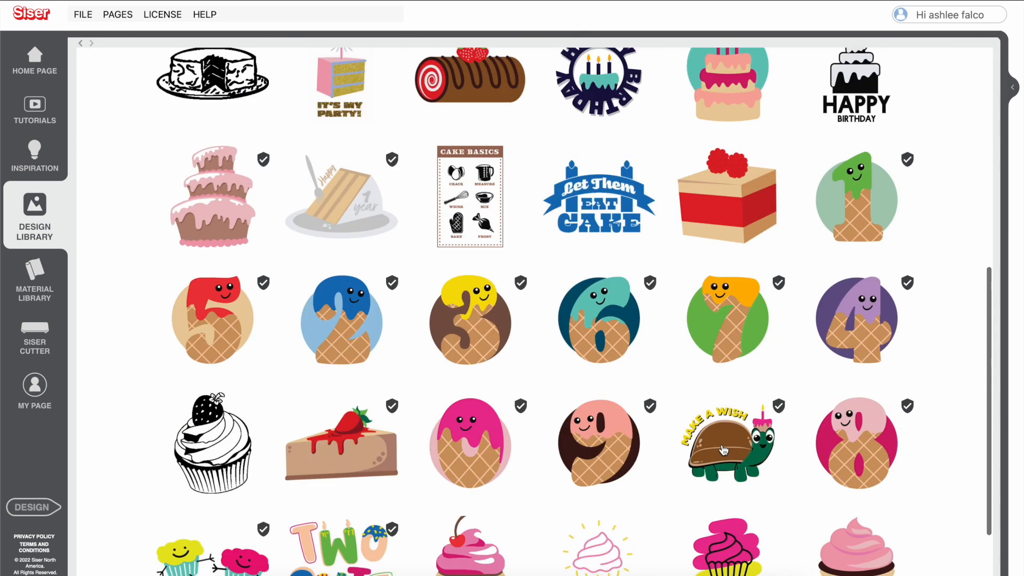
scroll(724, 450, up, 5)
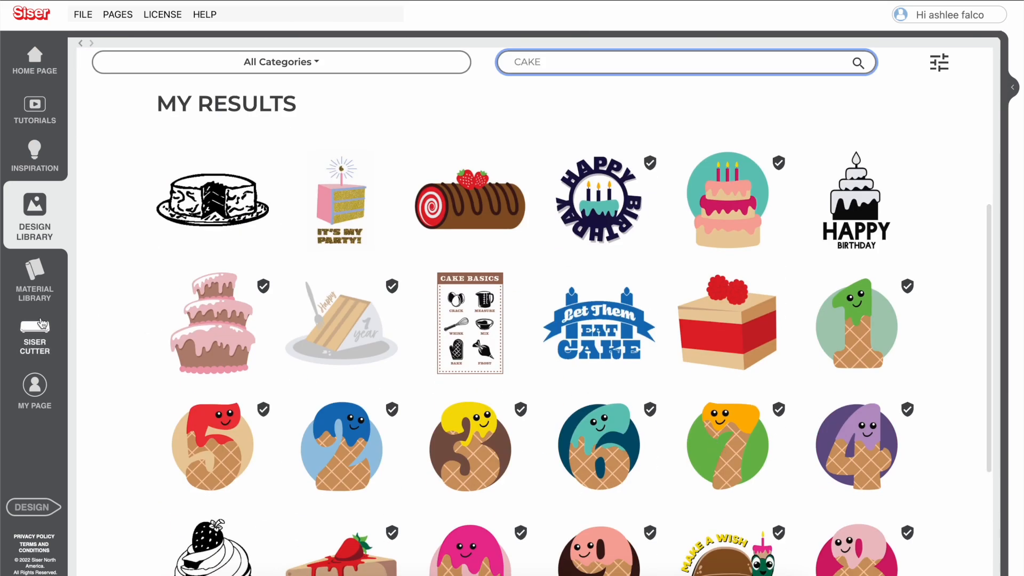
click(32, 507)
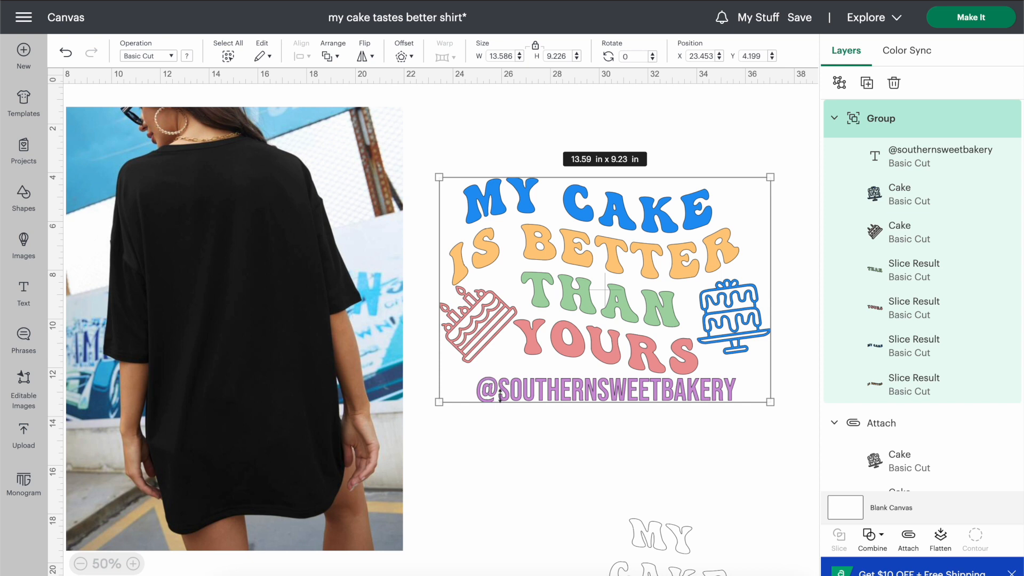
click(514, 438)
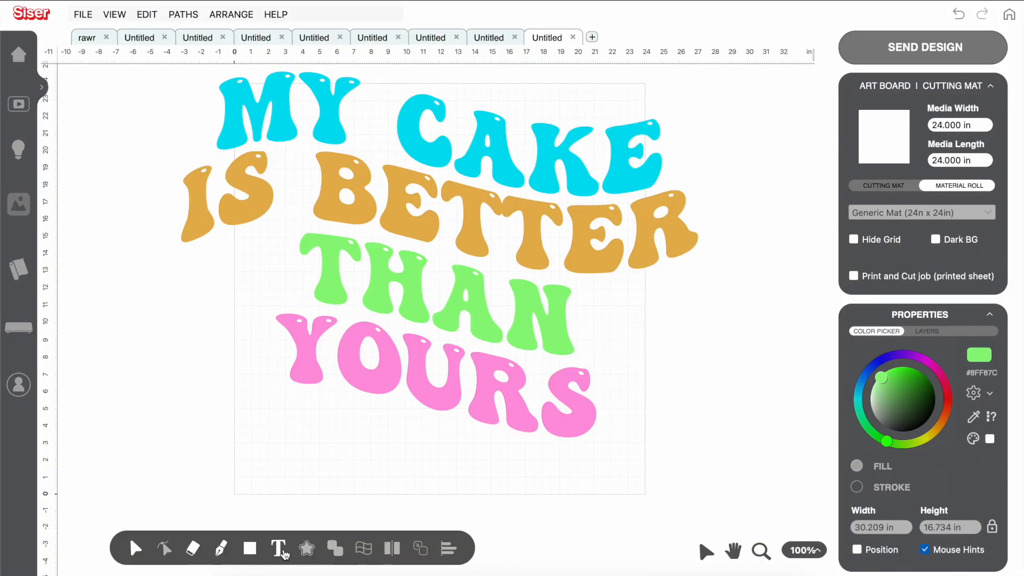
mouse_move(283, 555)
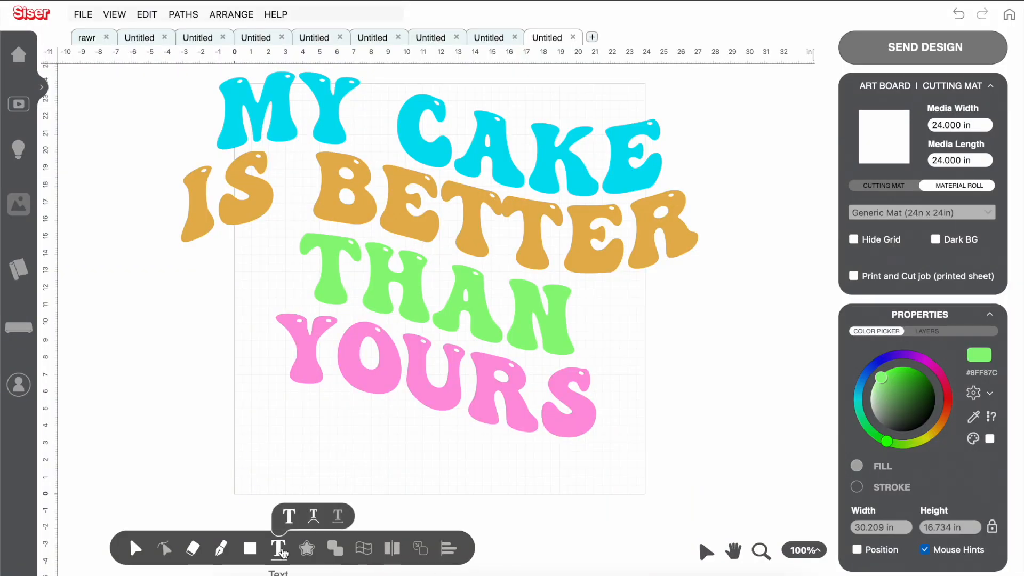
click(290, 509)
click(458, 142)
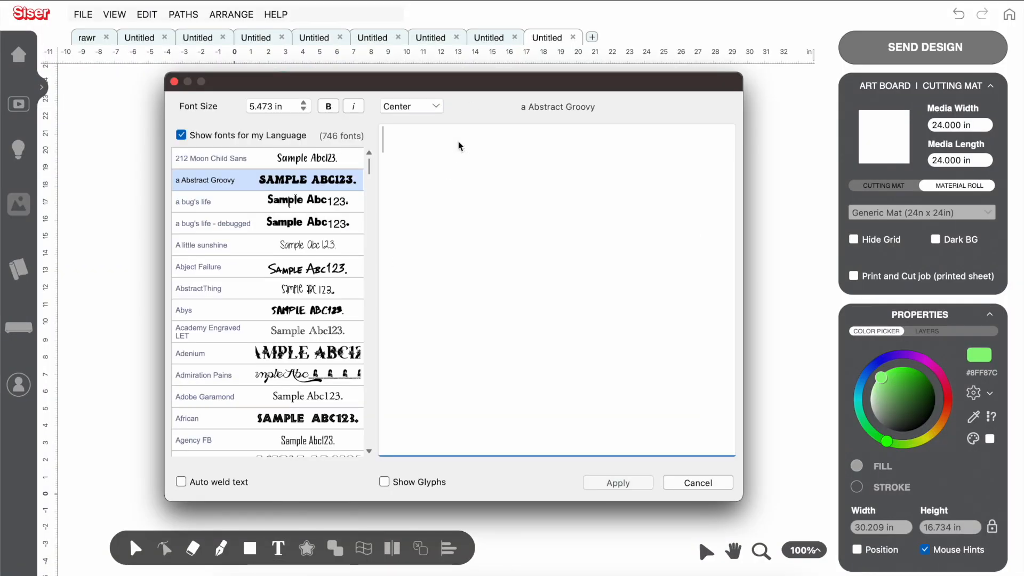
text(@southernsweetbakery)
click(214, 161)
text(be)
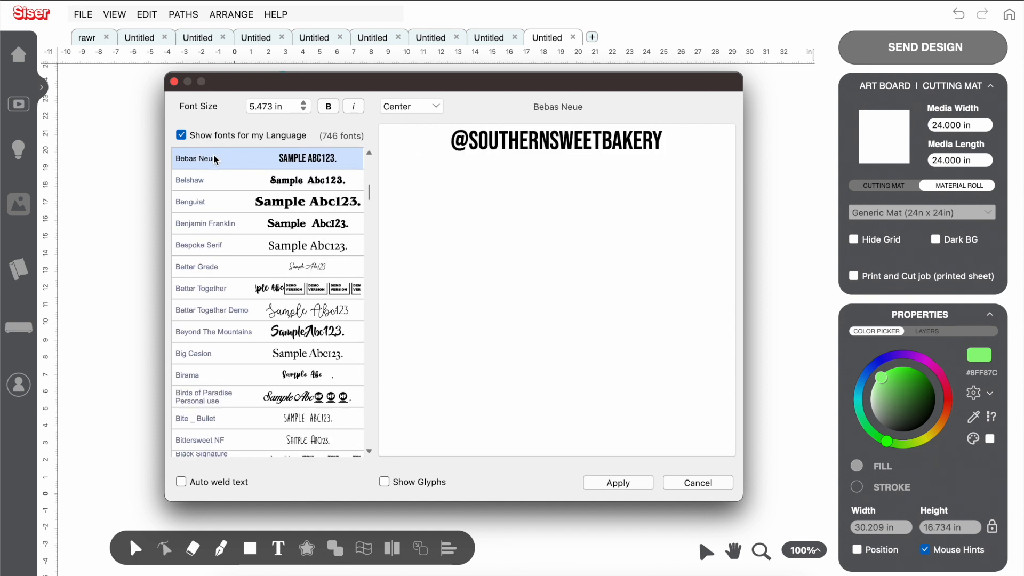
click(615, 482)
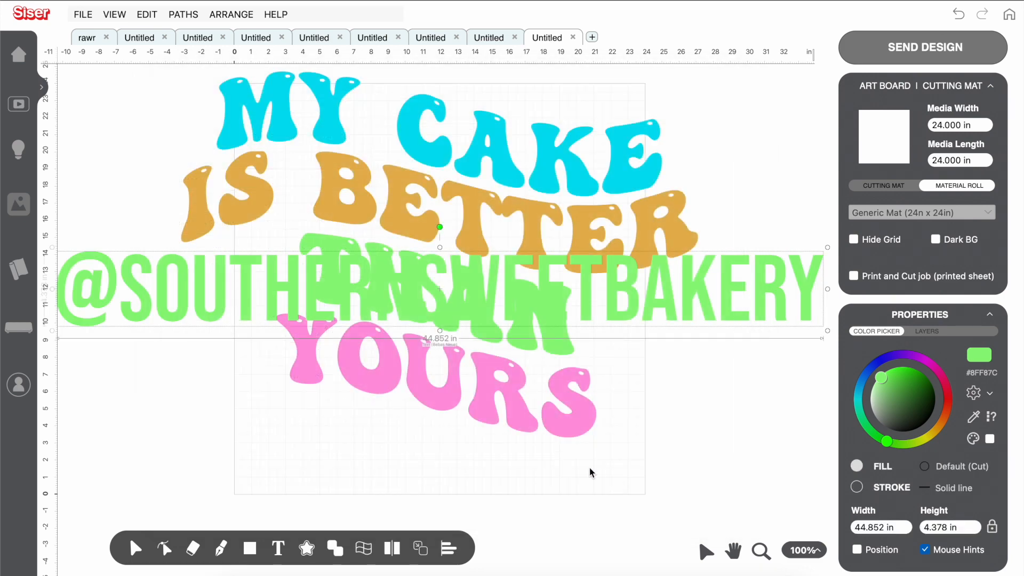
click(127, 328)
drag(121, 292, 152, 366)
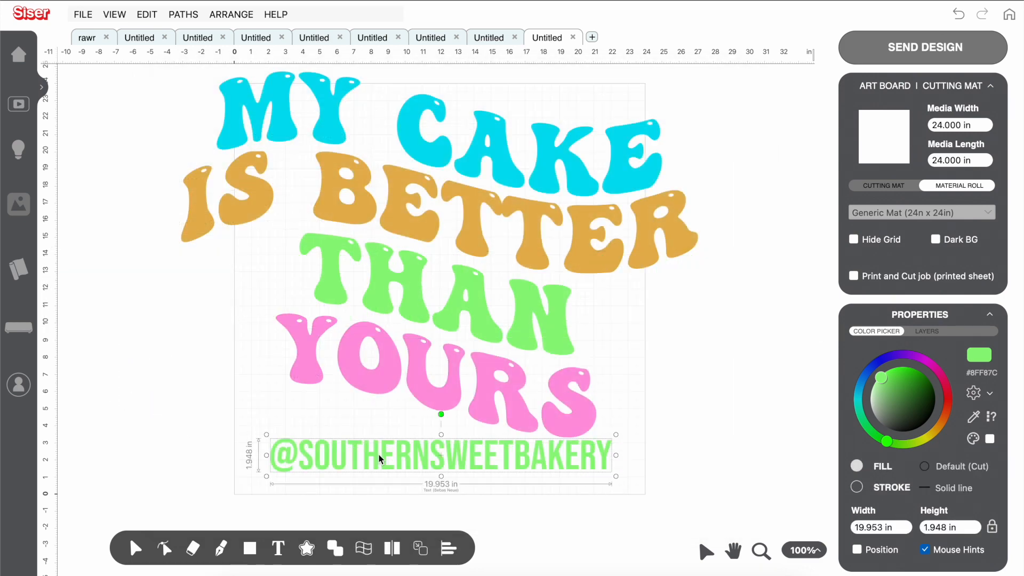
drag(379, 454, 382, 457)
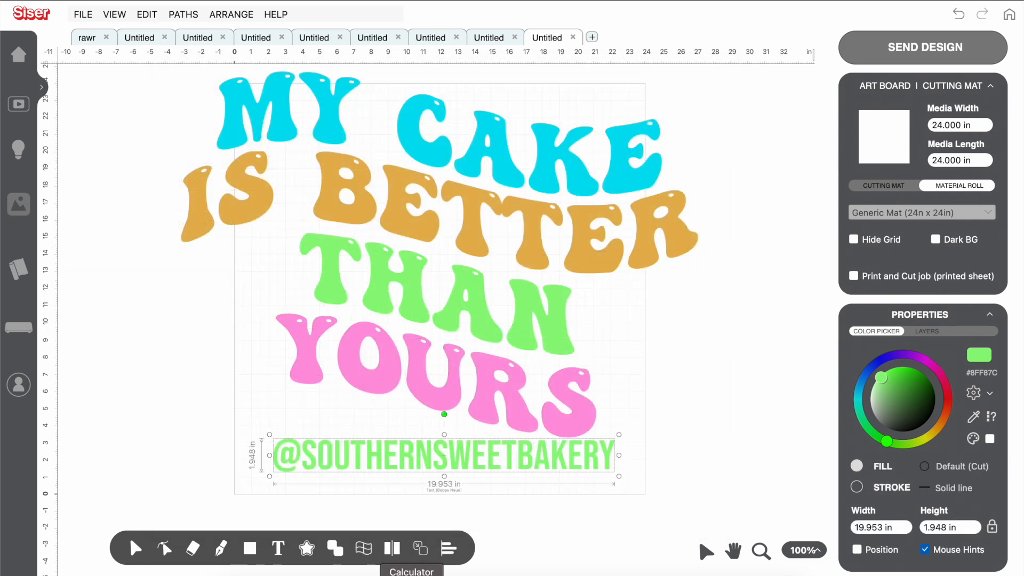
click(319, 575)
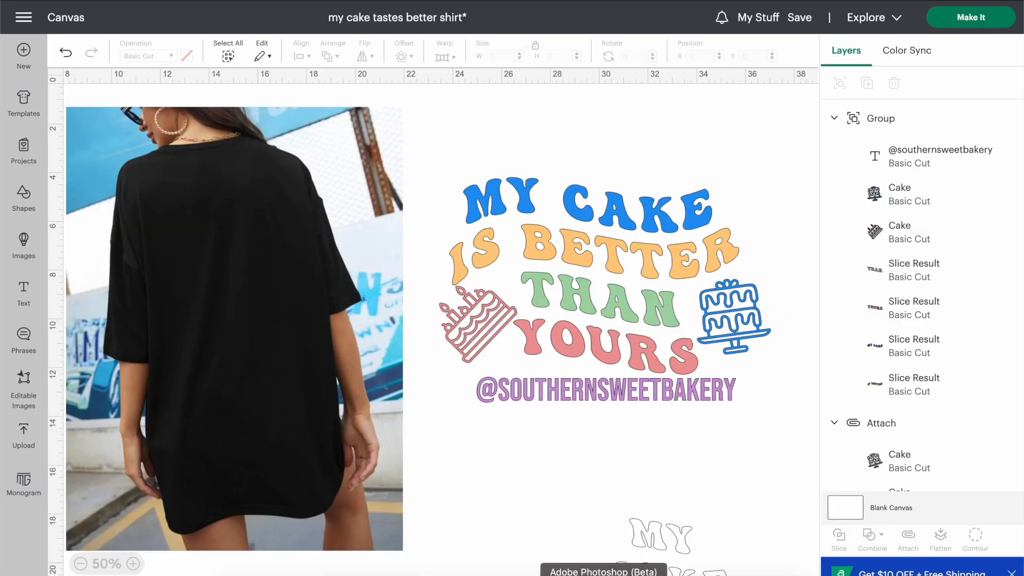
click(584, 574)
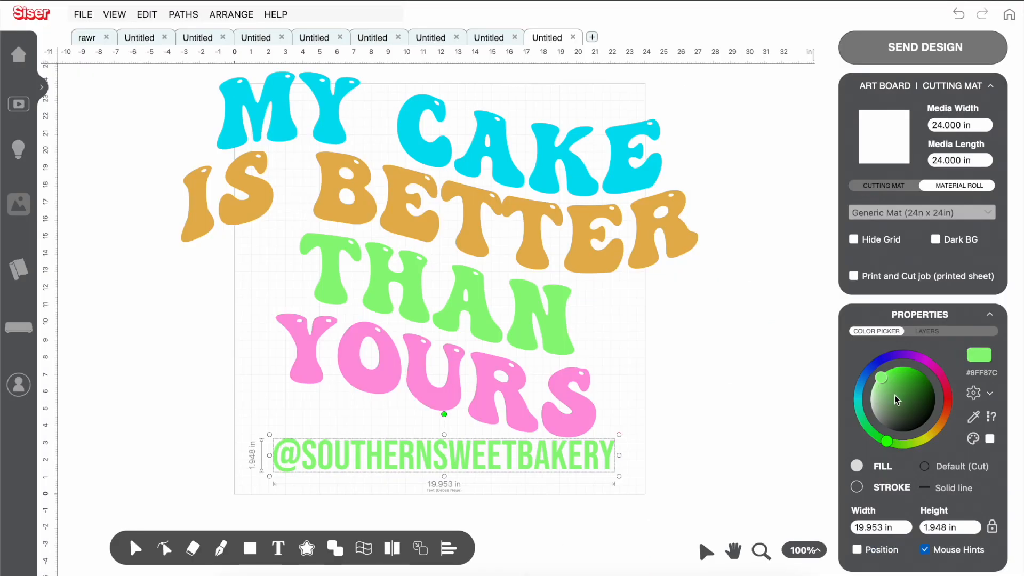
drag(886, 440, 919, 356)
click(757, 414)
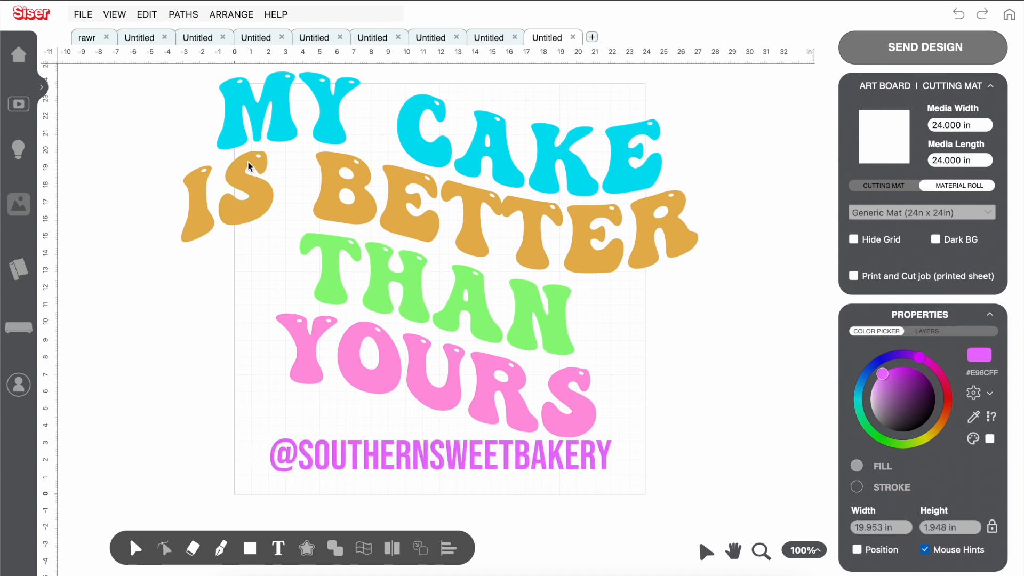
Select all six letters of MY CAKE and group them
click(246, 133)
shift+click(344, 105)
shift+click(421, 132)
shift+click(486, 133)
shift+click(555, 142)
shift+click(612, 143)
right_click(613, 142)
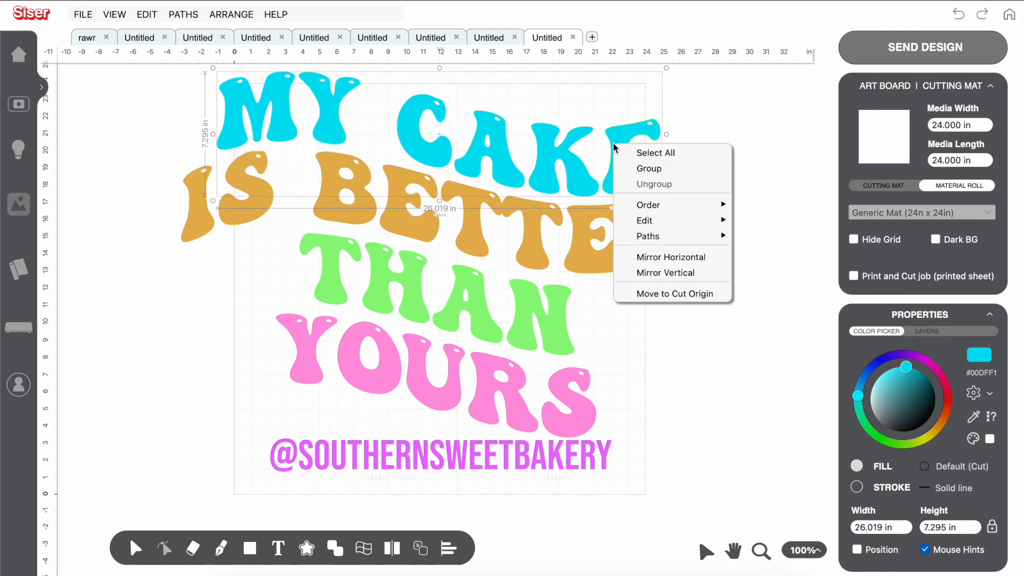
click(641, 167)
Nudge the second T of BETTER slightly down and away from the first T
click(669, 234)
shift+click(601, 258)
click(543, 265)
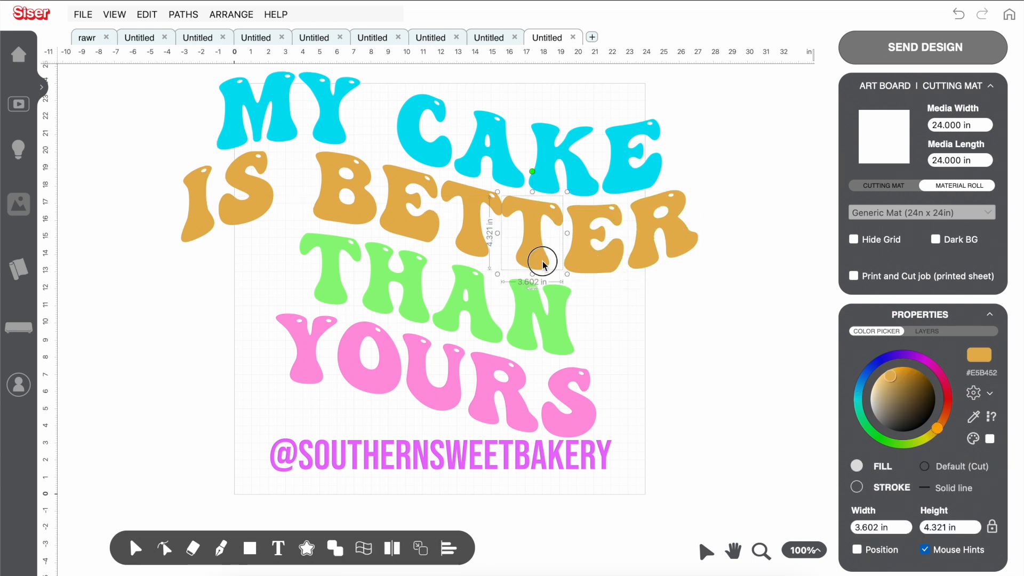
drag(543, 265, 544, 265)
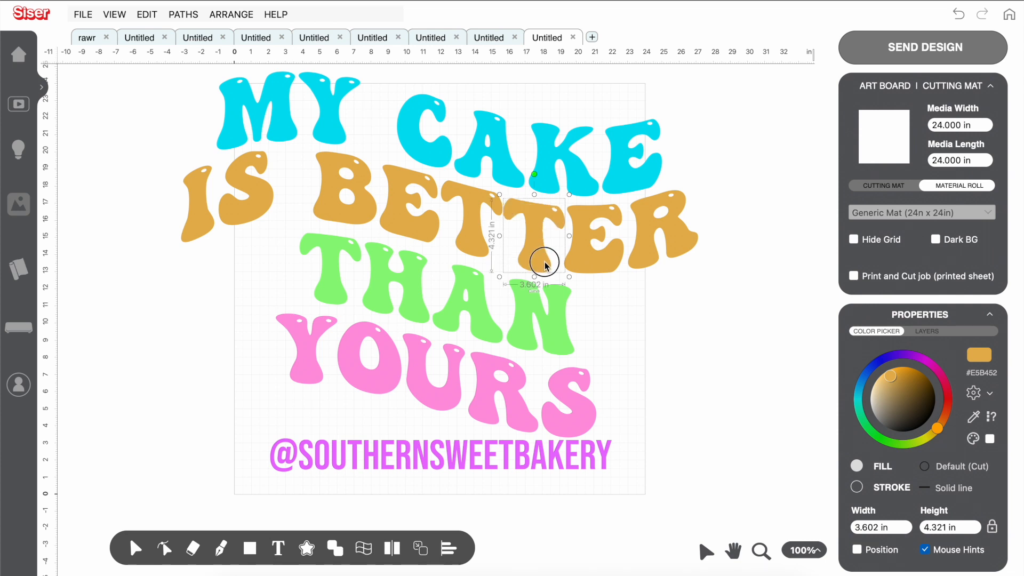
click(742, 279)
Select all the letters of IS BETTER and group them
click(677, 225)
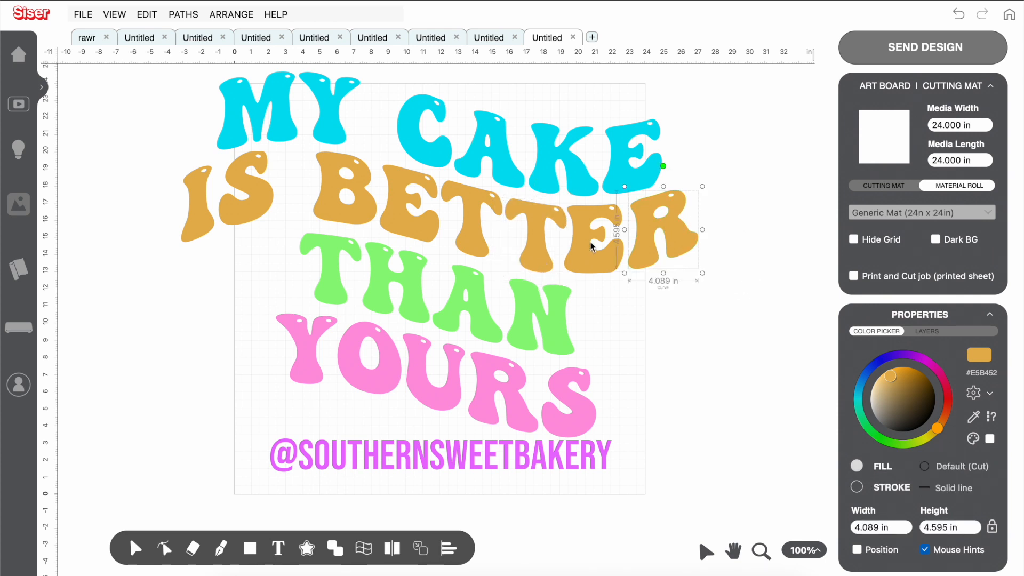
right_click(203, 212)
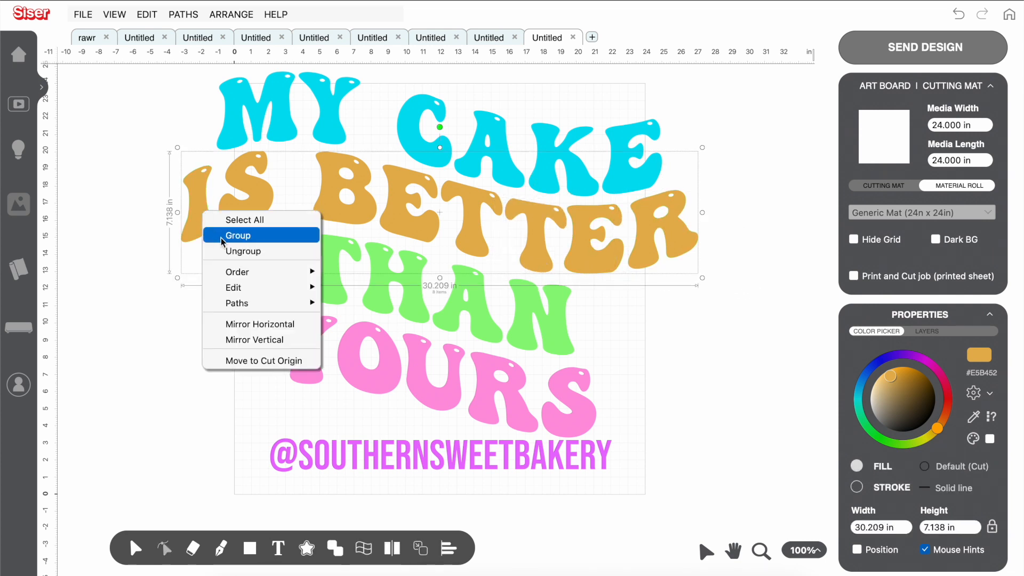
click(221, 236)
Select all the text lines of the design and align them on a common vertical centerline
click(523, 389)
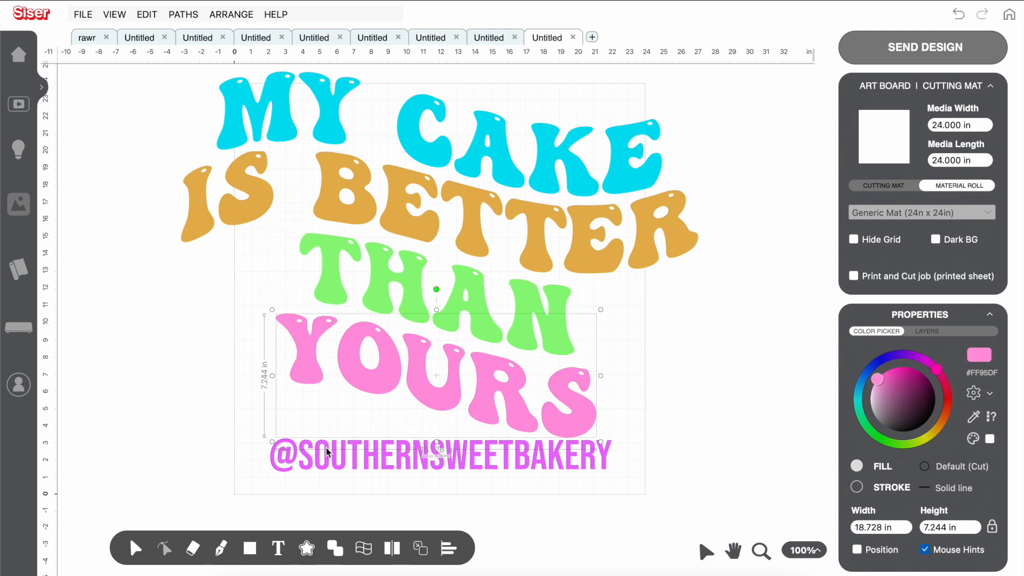
click(354, 462)
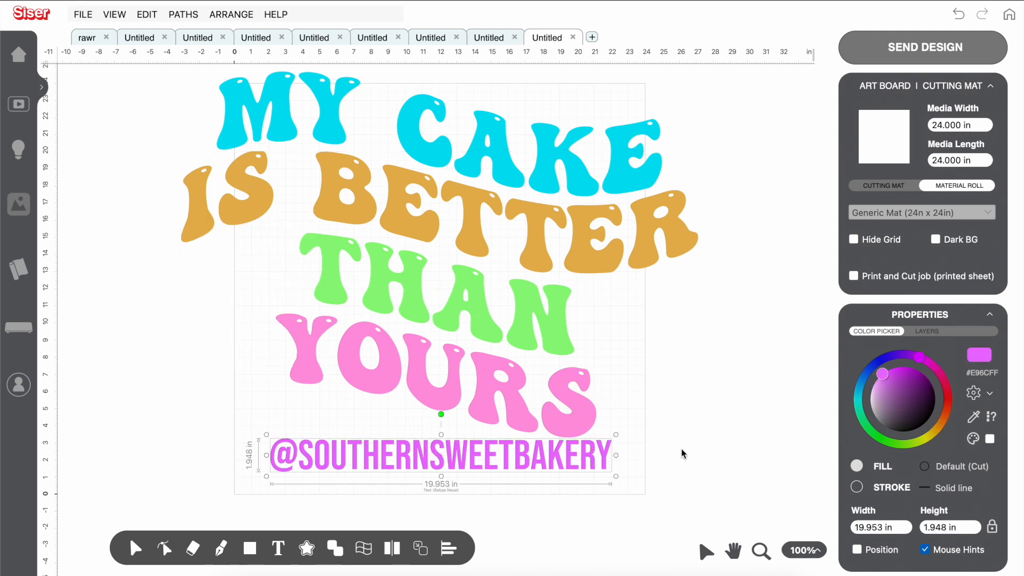
click(681, 452)
drag(777, 482, 199, 39)
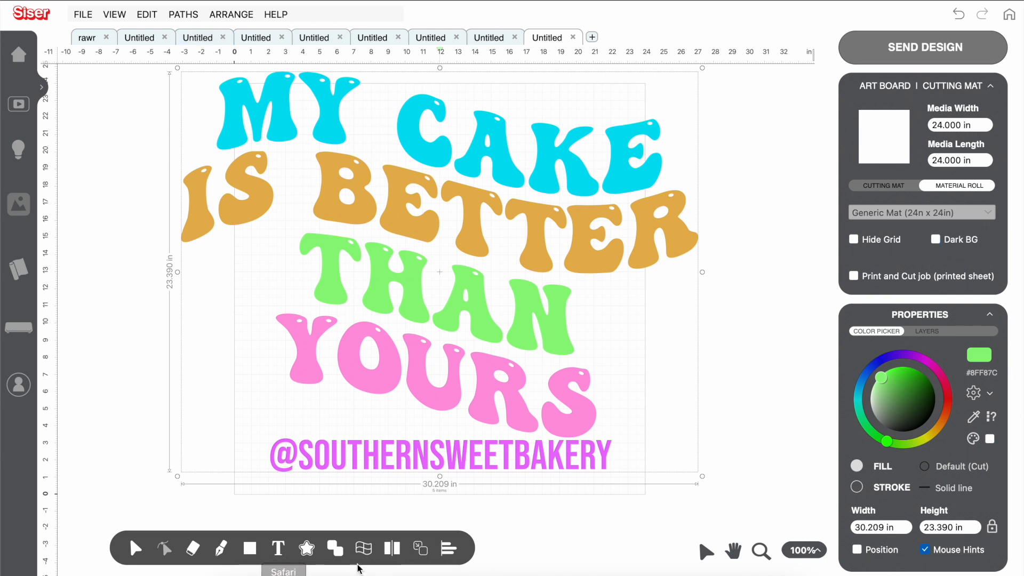
click(449, 548)
click(484, 516)
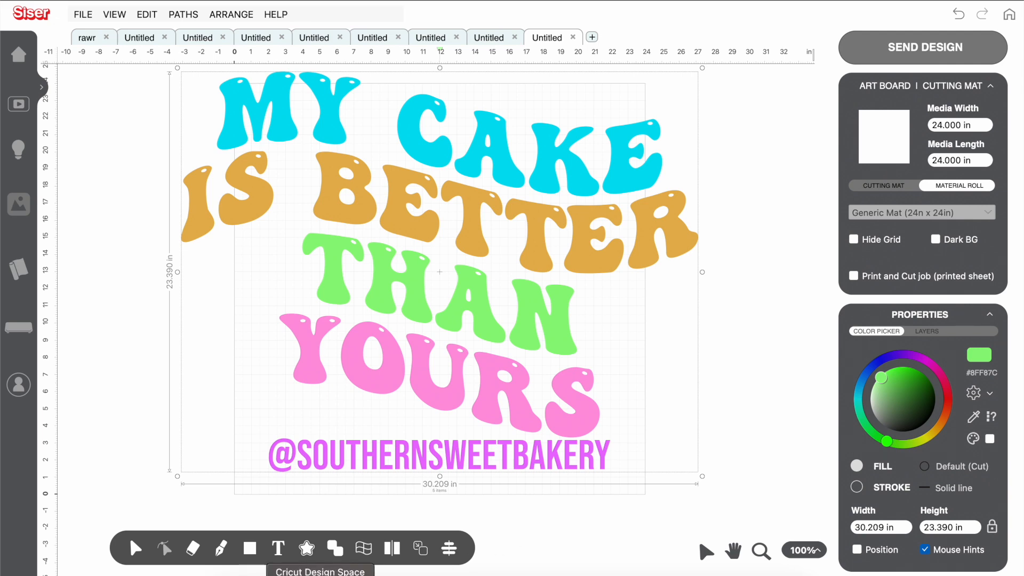
Switch to Cricut Design Space, enlarge the grouped reference design, and move it further right on the canvas
click(319, 573)
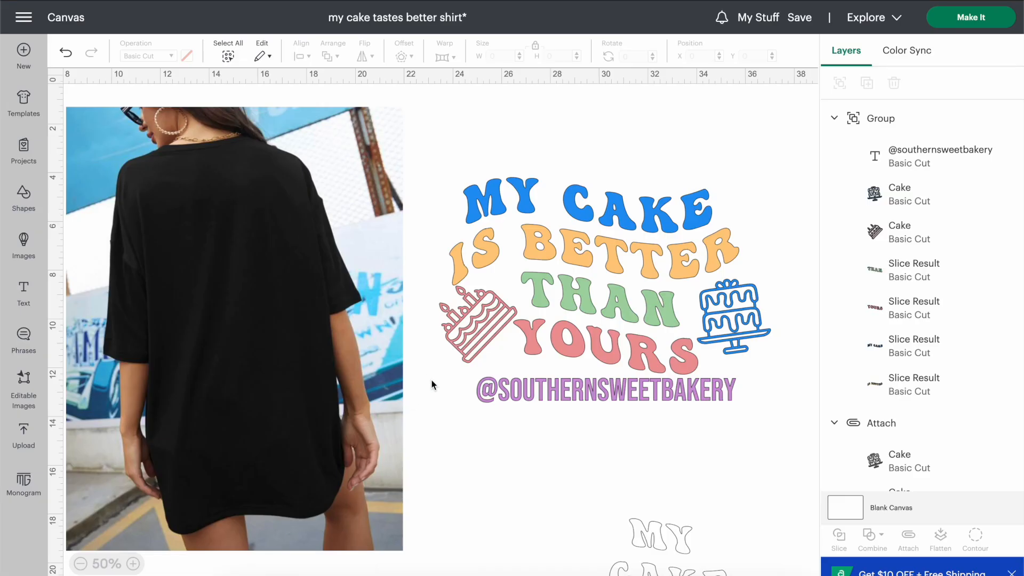
click(461, 333)
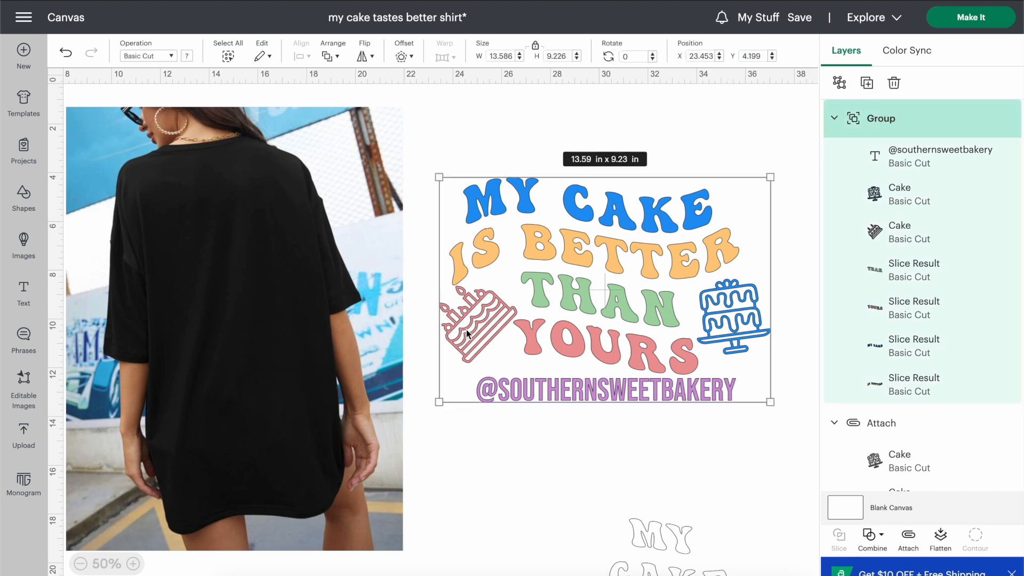
drag(766, 404, 1016, 486)
drag(668, 289, 895, 232)
Duplicate the blue tiered cake on a stand and place the copy on empty canvas to the right of the design
click(900, 187)
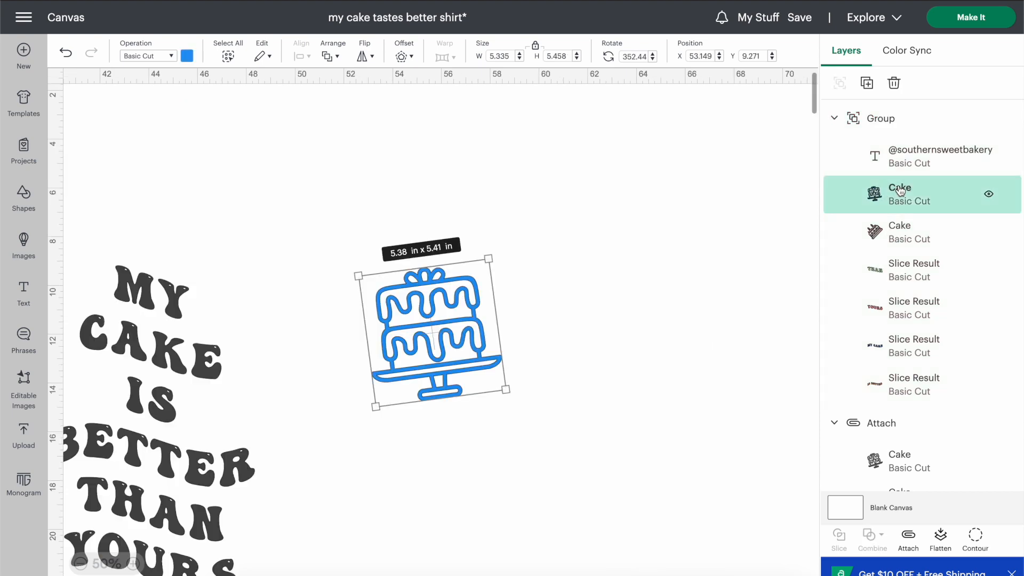
key(ctrl+v)
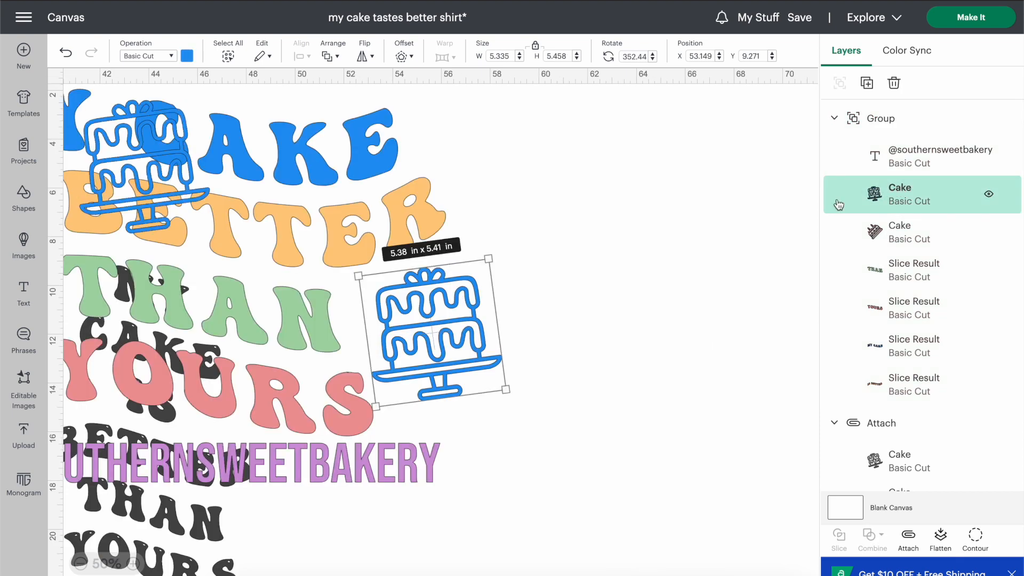
drag(123, 159, 683, 269)
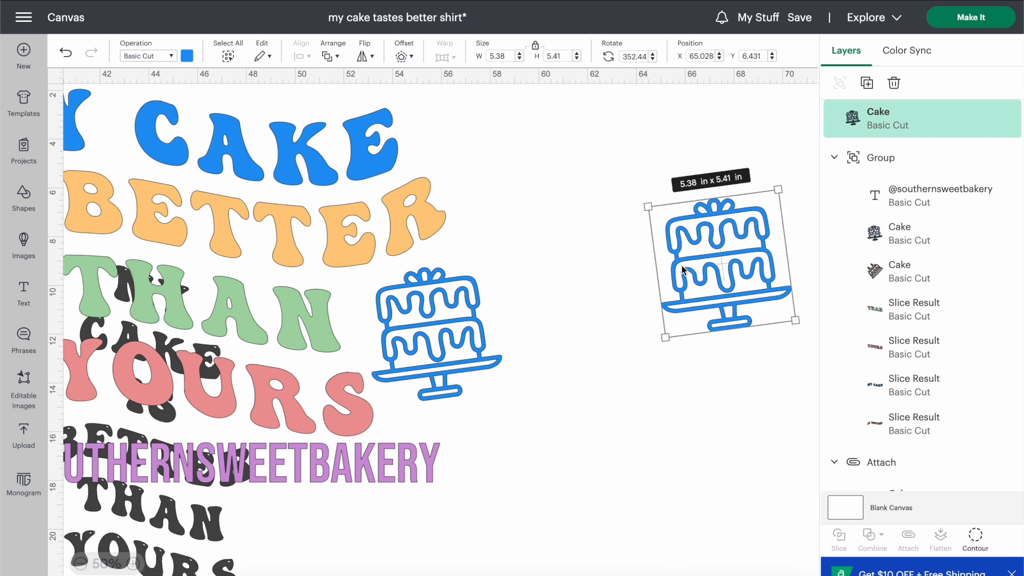
Recolor the copied tiered cake black and take a screenshot of just that cake
scroll(660, 267, right, 3)
click(186, 60)
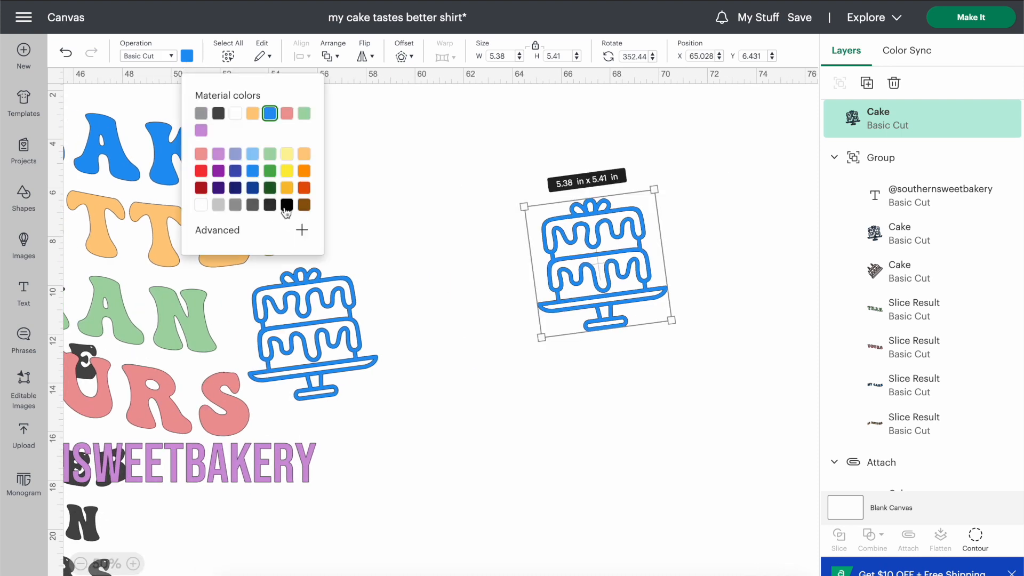
click(282, 212)
click(418, 327)
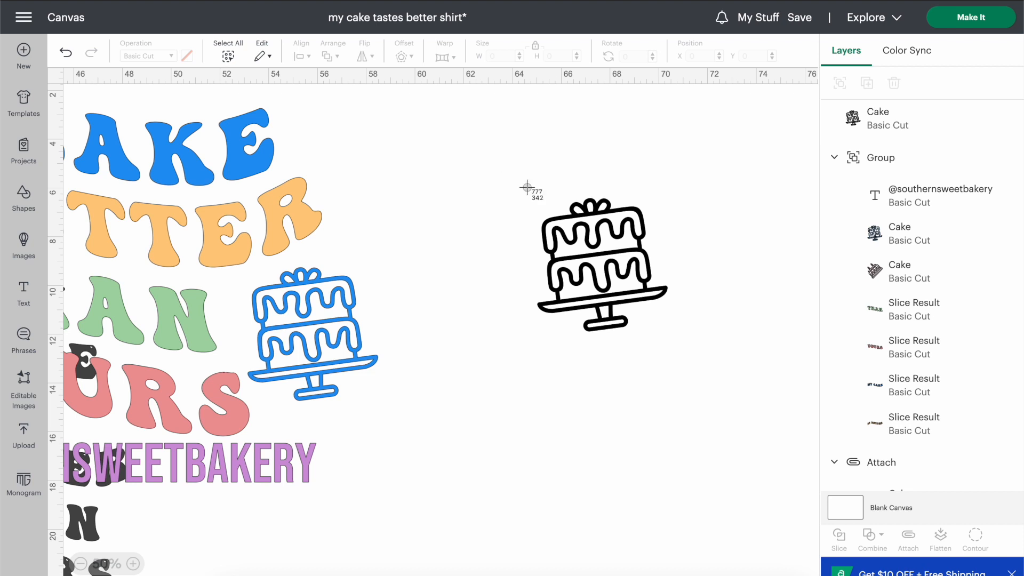
drag(527, 187, 674, 347)
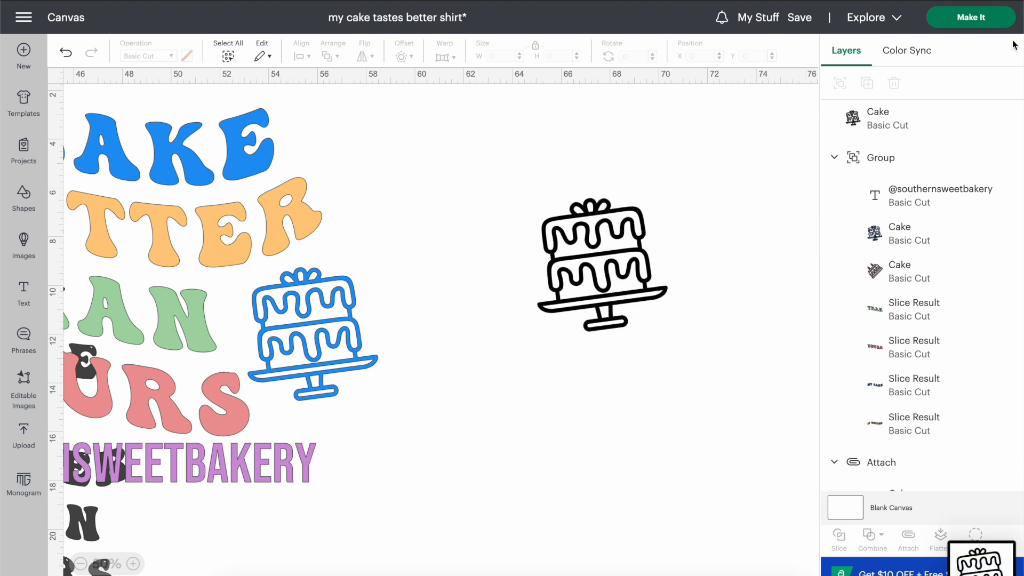
Duplicate the pink cake with candles and place the copy on empty canvas beside the black tiered cake
scroll(589, 262, left, 3)
scroll(590, 262, left, 20)
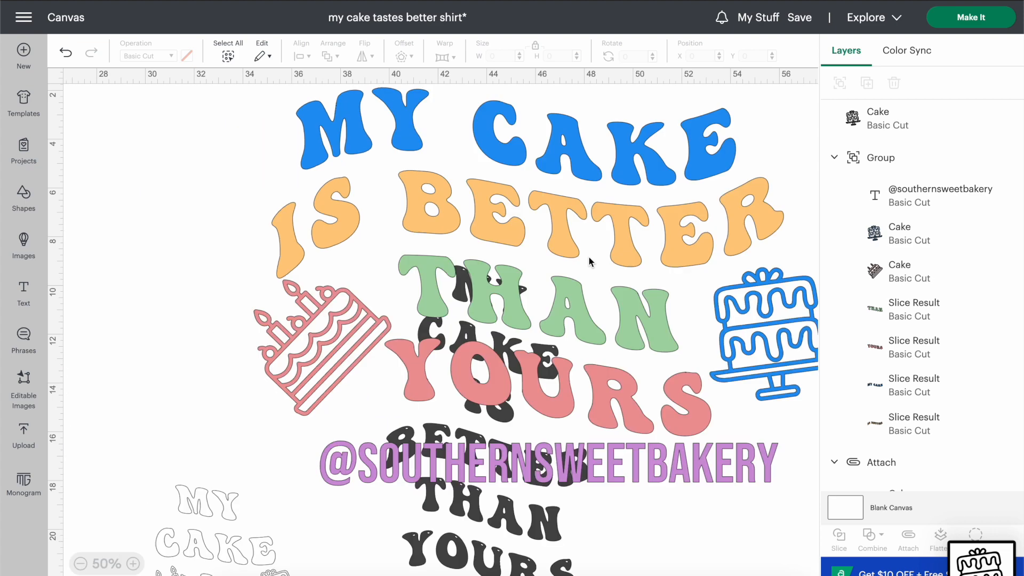
scroll(431, 321, right, 8)
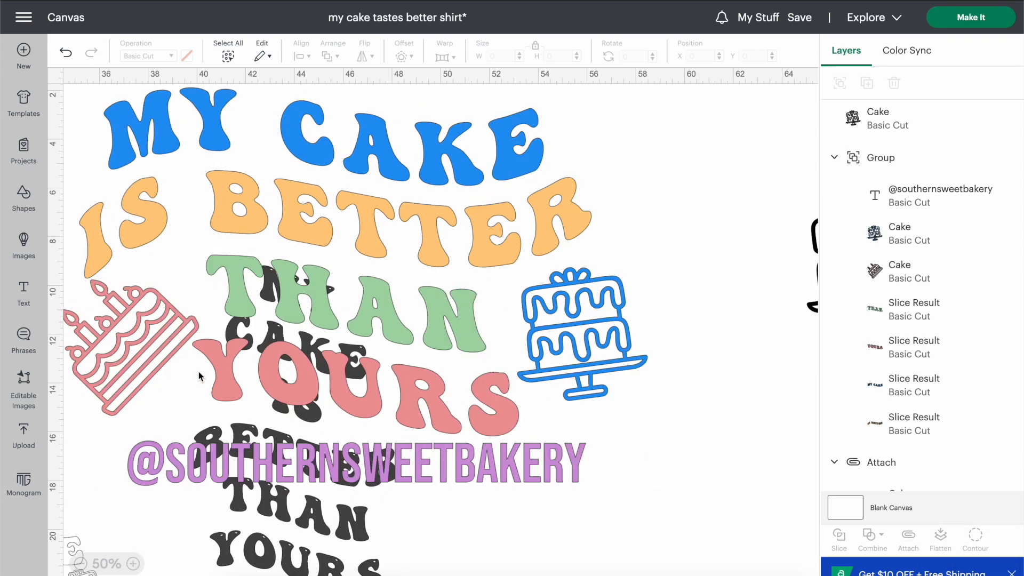
click(919, 279)
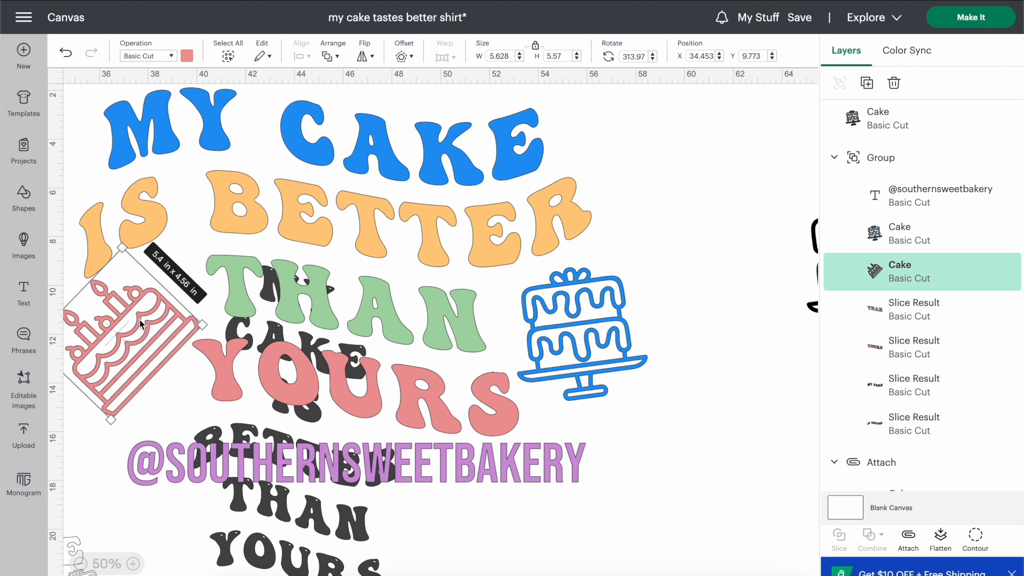
key(super+v)
drag(126, 176, 834, 439)
scroll(769, 377, right, 10)
drag(308, 393, 526, 273)
Recolor the copied candle cake black and deselect it
click(187, 55)
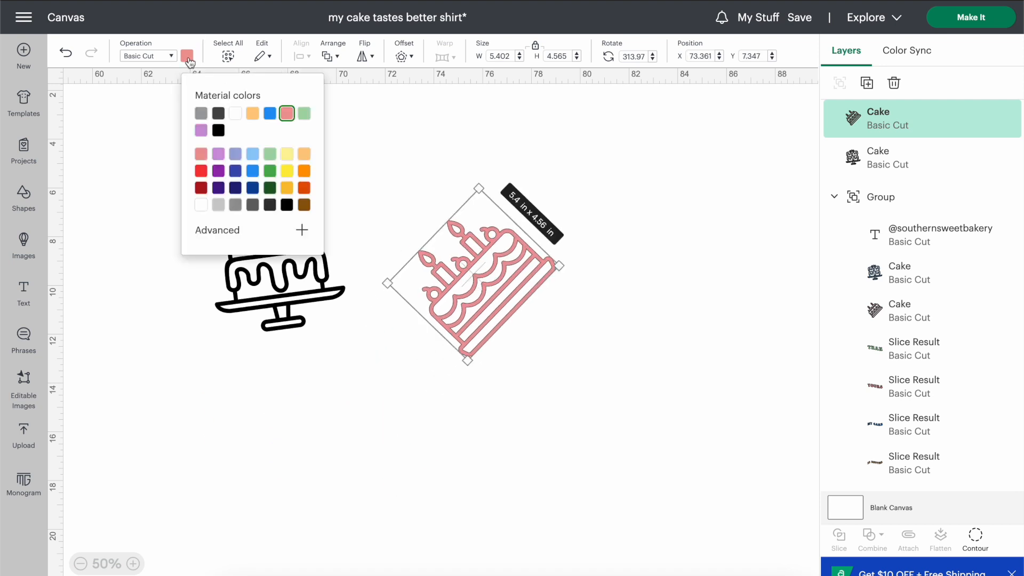
click(213, 110)
click(636, 377)
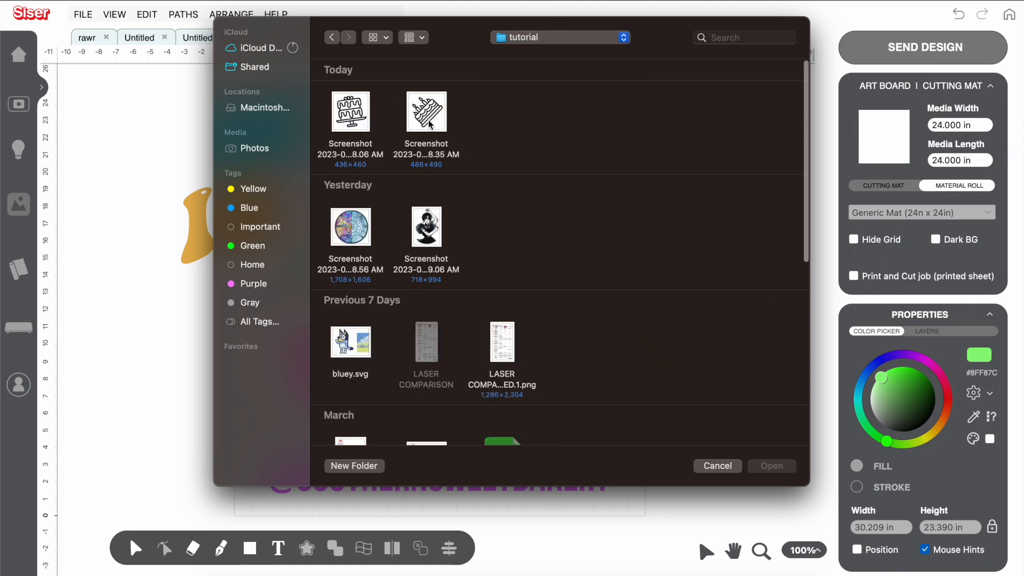
In Leonardo Design Studio, import the candle cake screenshot as Print and Cut and trace its contours with the background removed
click(430, 124)
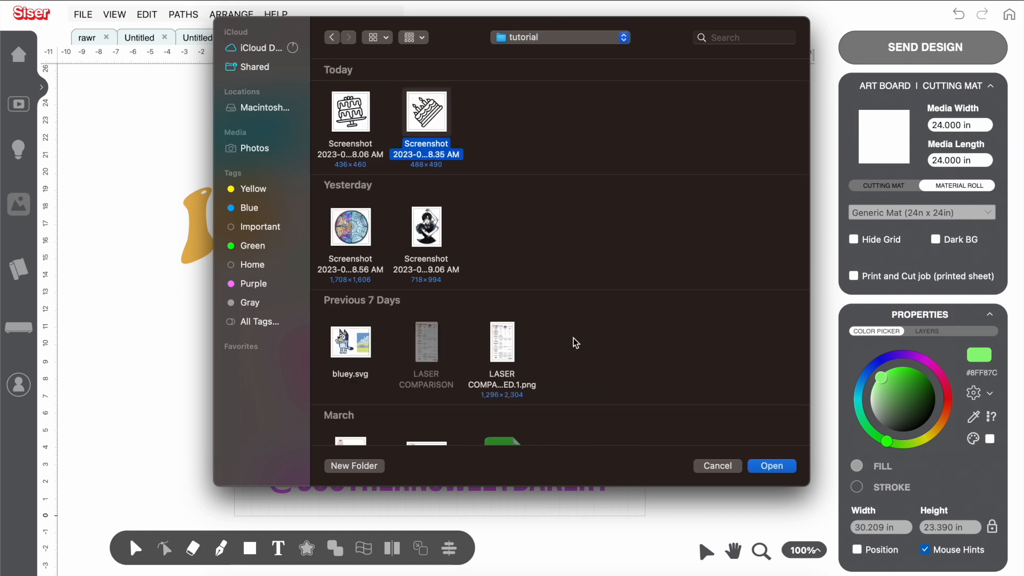
click(771, 466)
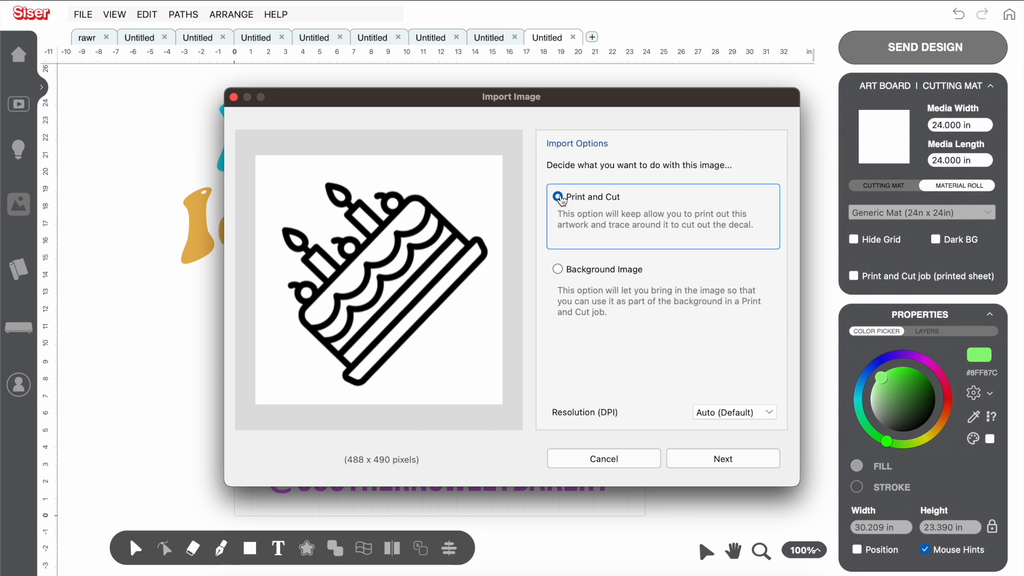
click(672, 462)
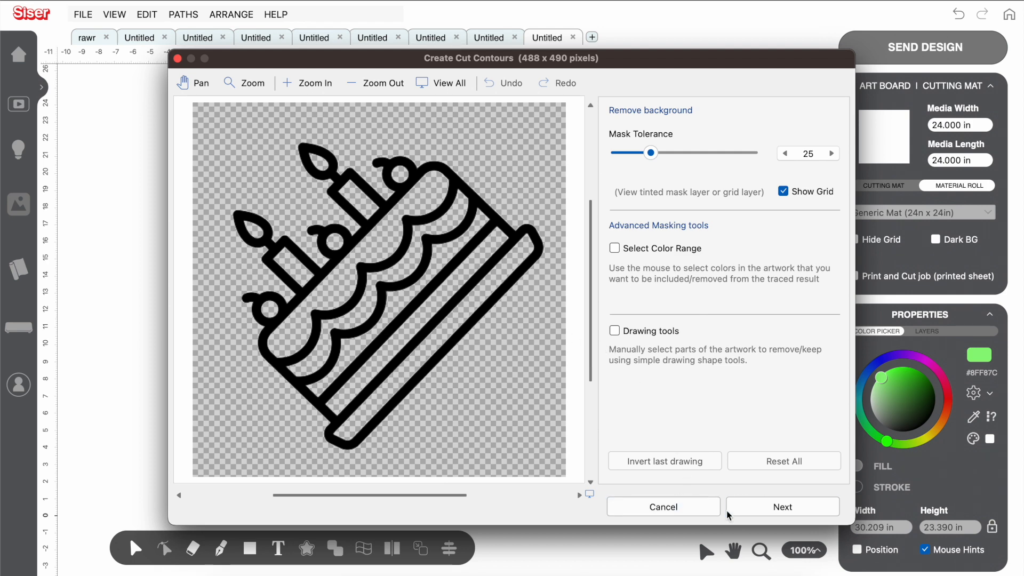
click(759, 513)
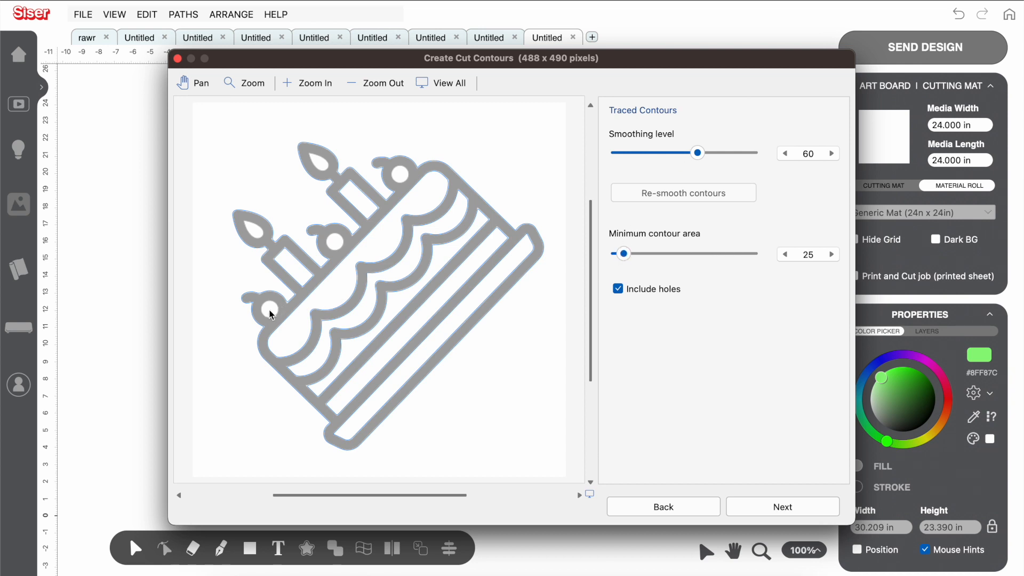
Lower the candle cake's mask tolerance, set the minimum contour area to 7, and finish creating its cut contours
click(633, 507)
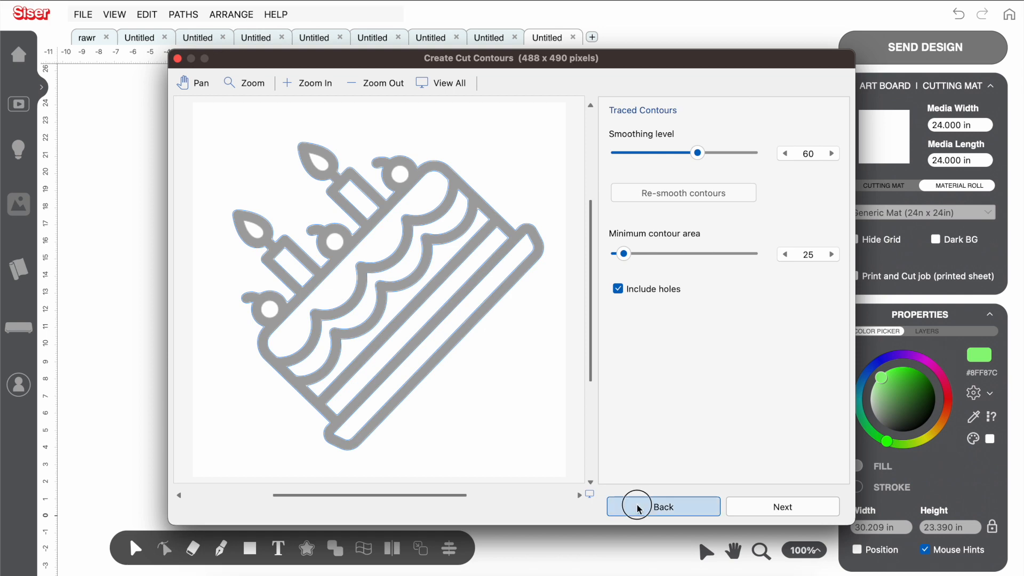
mouse_move(644, 153)
mouse_down()
mouse_move(598, 153)
mouse_move(681, 153)
mouse_move(621, 153)
mouse_up()
click(796, 508)
mouse_move(625, 256)
mouse_down()
mouse_move(696, 257)
mouse_move(623, 265)
mouse_up()
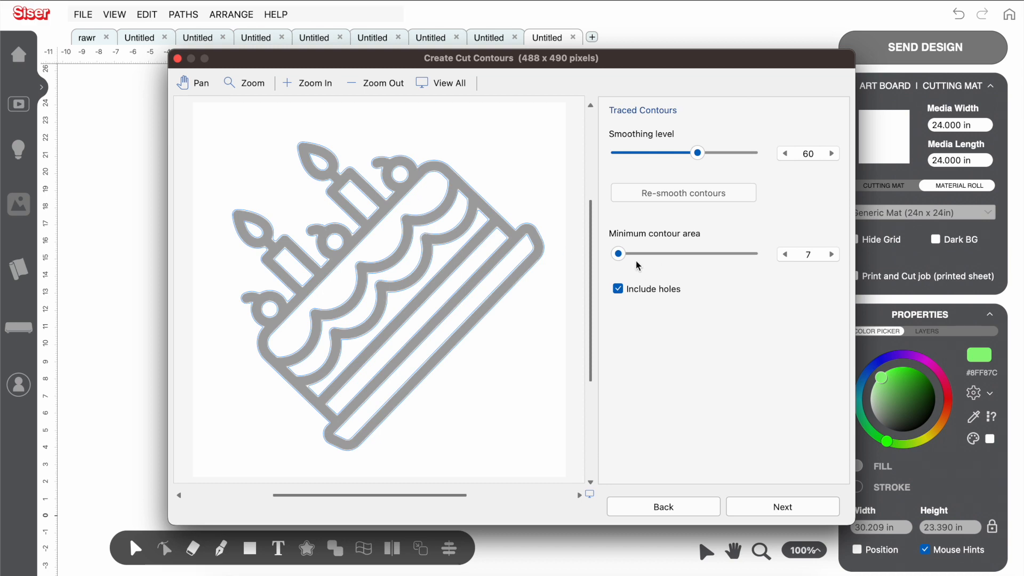
click(808, 508)
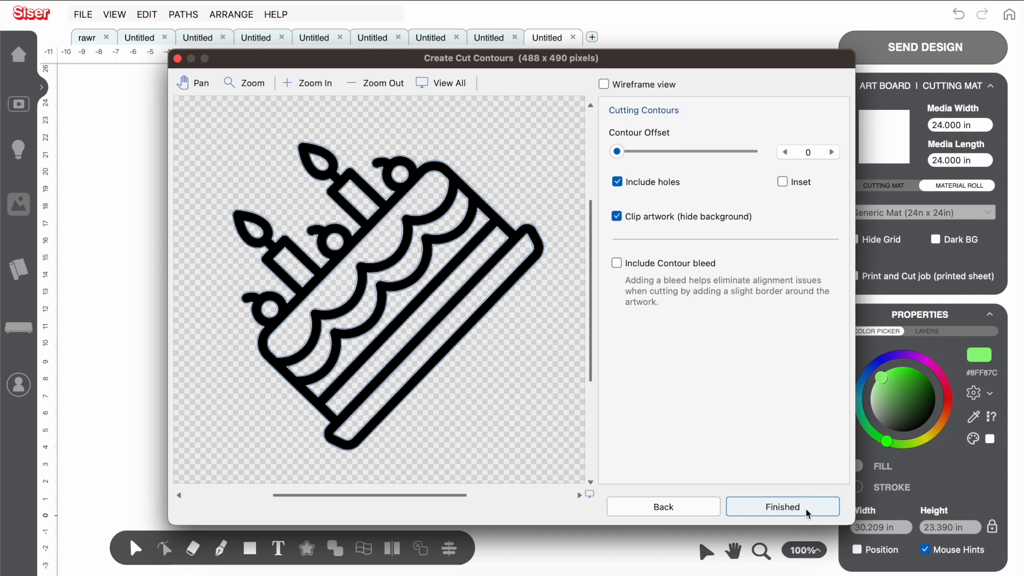
click(807, 511)
Turn off the print and cut job and place the imported candle cake just before the word THAN
drag(435, 293, 696, 332)
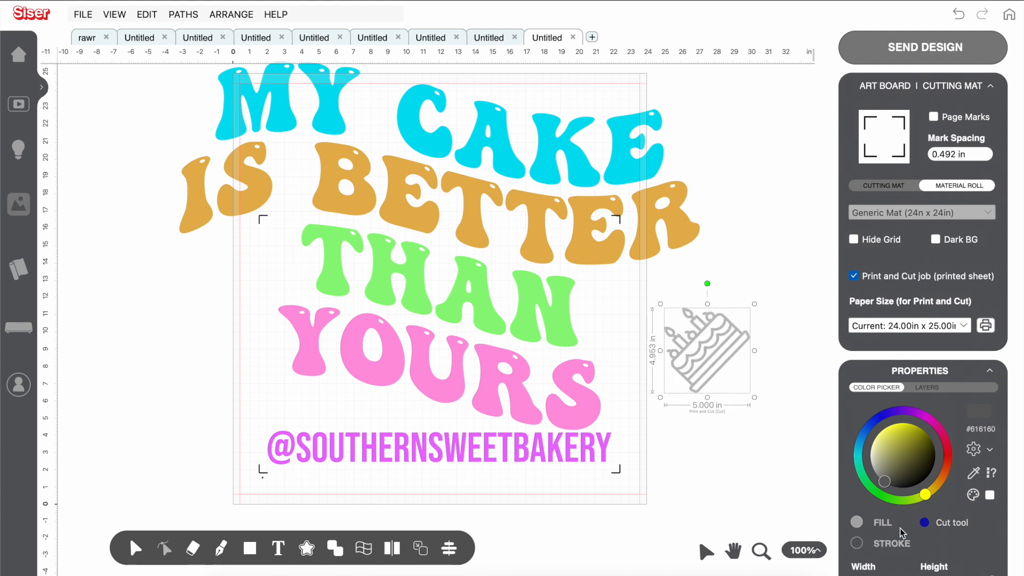
click(924, 523)
click(954, 496)
drag(308, 352, 297, 296)
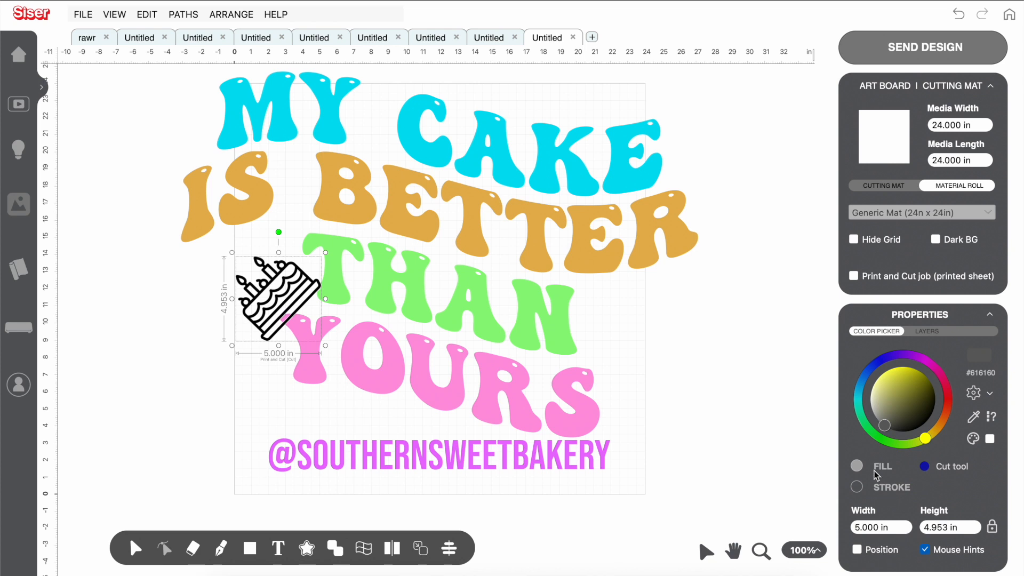
drag(249, 302, 257, 299)
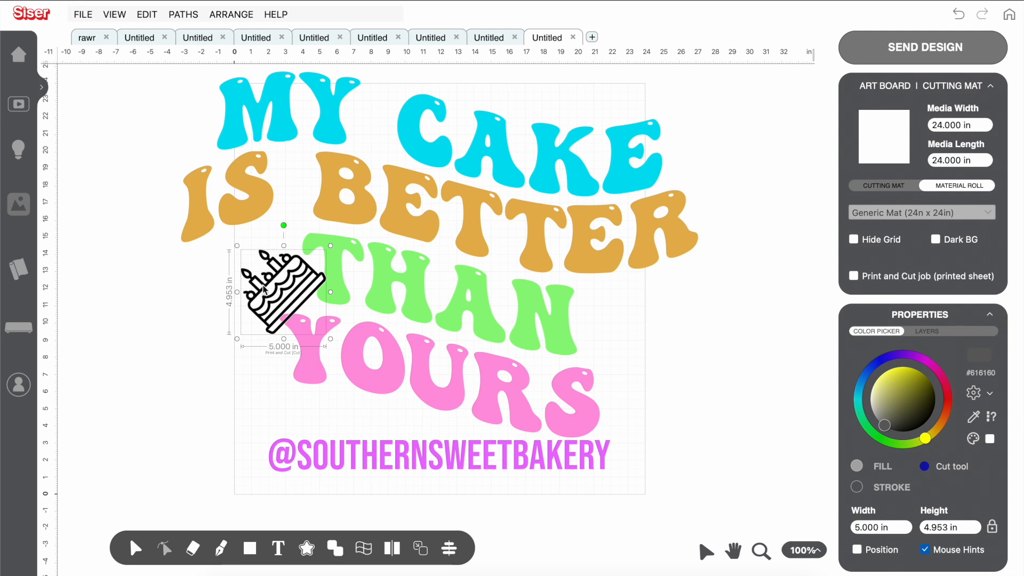
Ungroup the candle cake's paths, pull the black artwork away from its cut outline, and delete that artwork
right_click(263, 288)
mouse_move(336, 379)
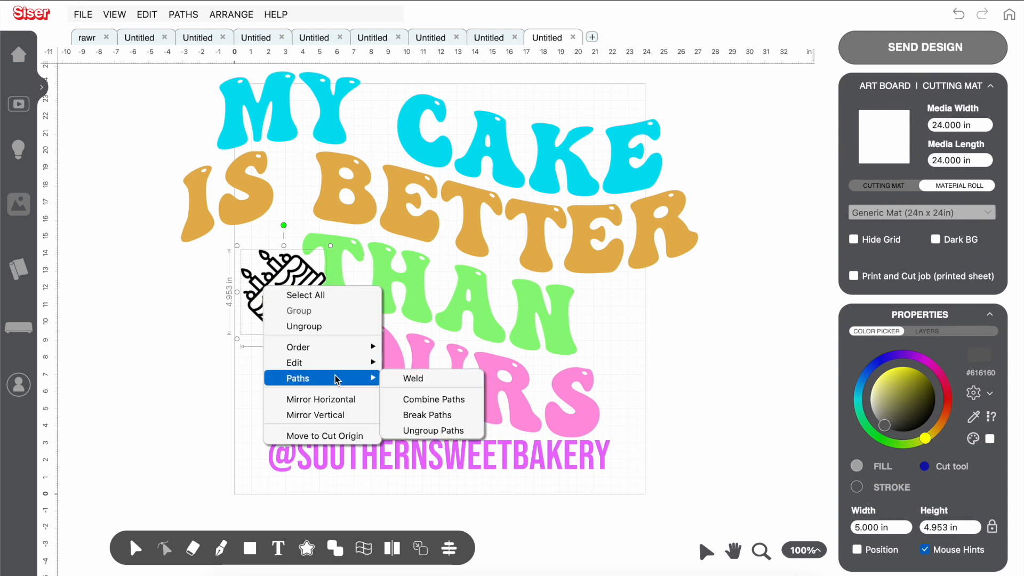
click(406, 429)
drag(259, 288, 299, 393)
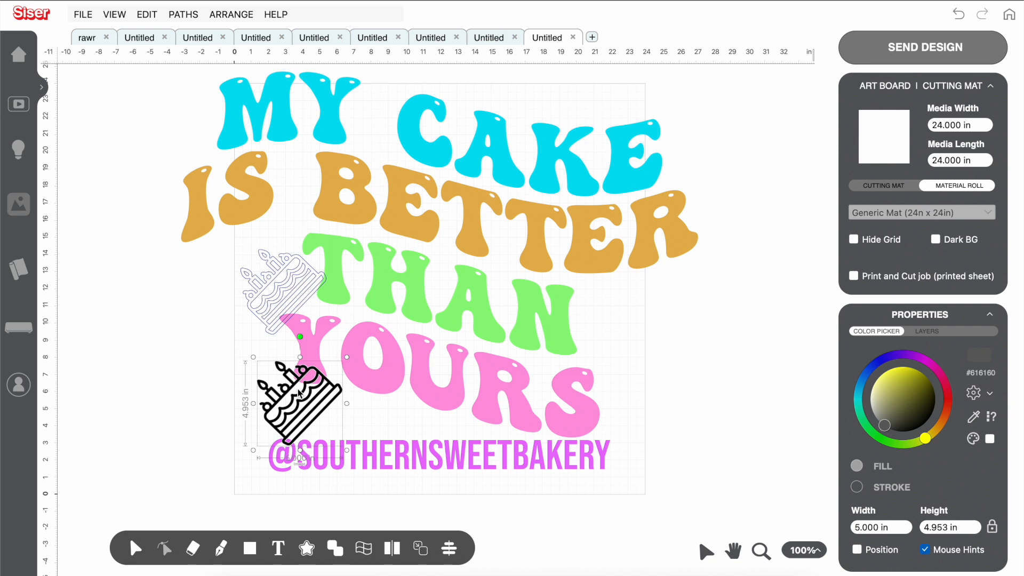
key(Delete)
Set the candle cake outline's color to Light Pink (FF95DF) from the colors in use
click(292, 283)
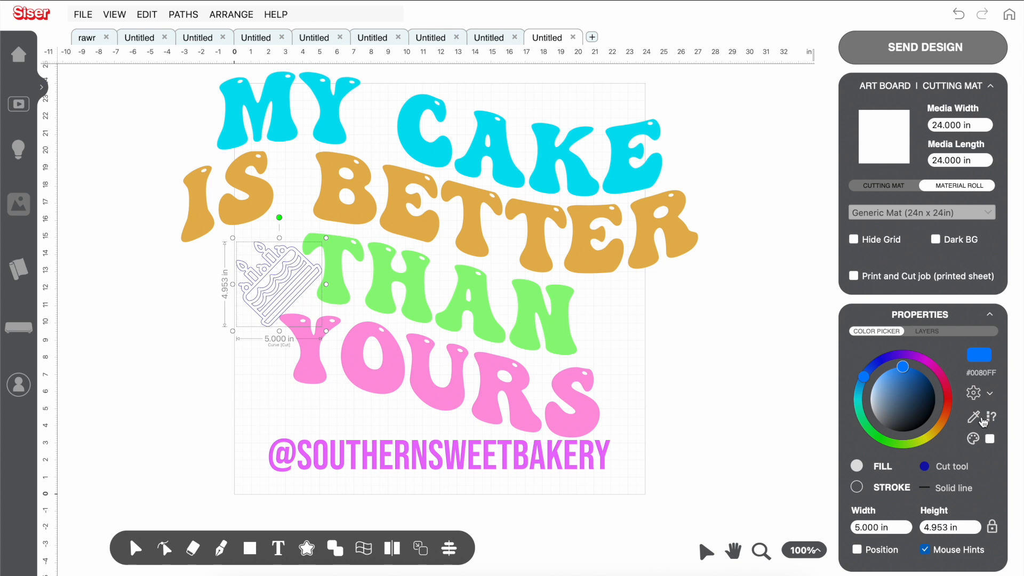
click(978, 355)
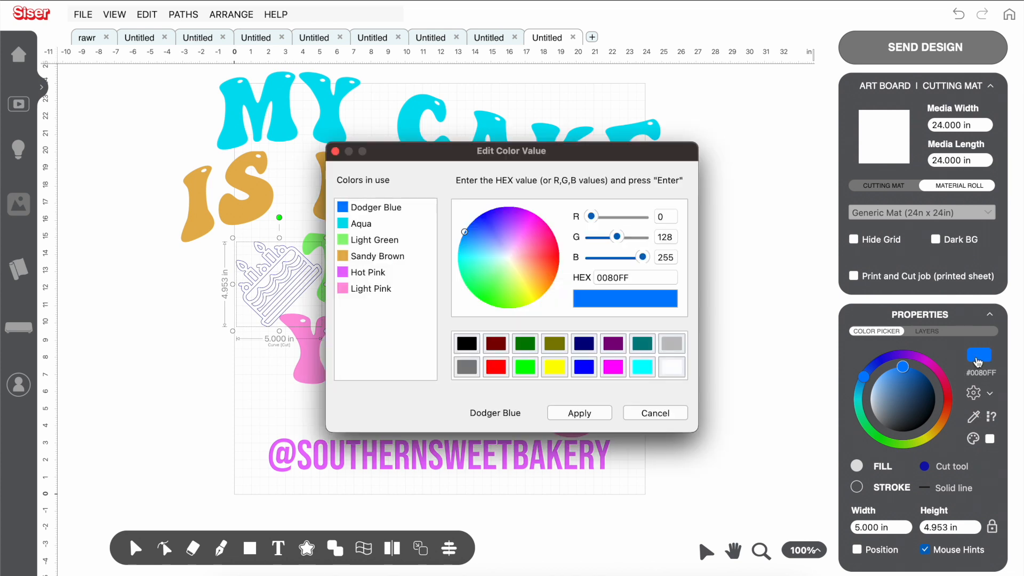
click(347, 289)
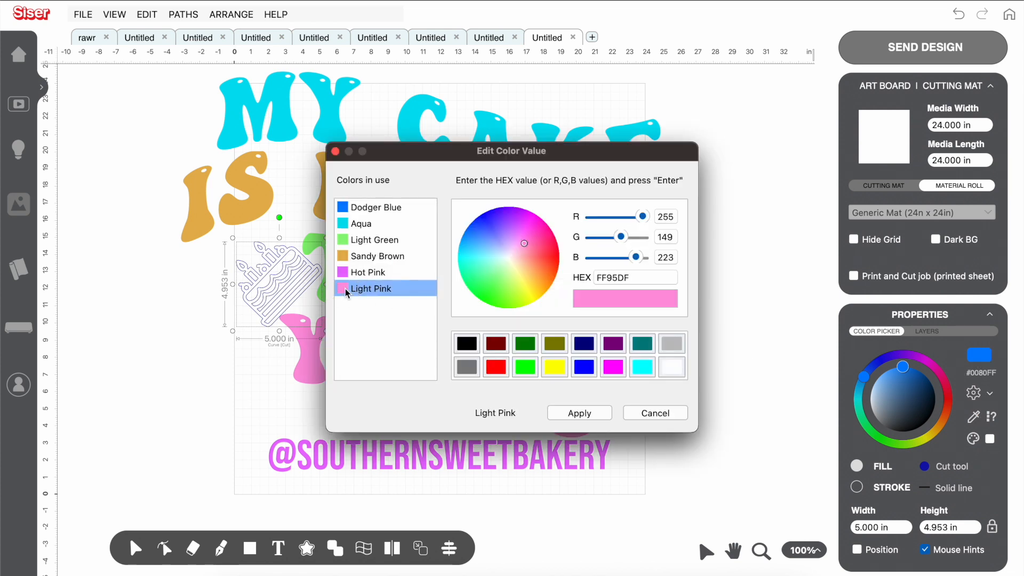
click(603, 416)
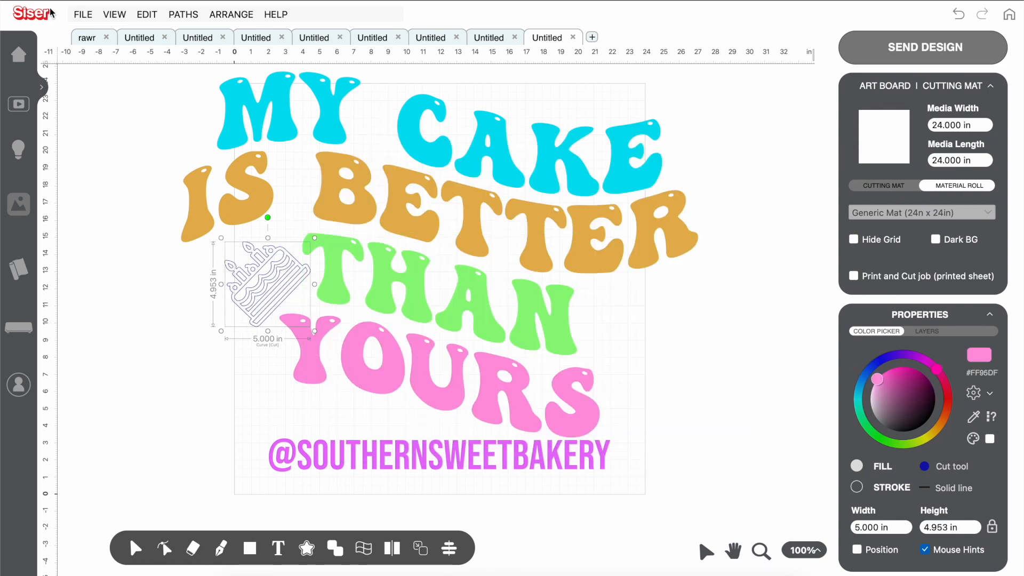
Import the tiered cake screenshot as Print and Cut and trace its contours with the default mask tolerance of 25
key(super+i)
click(373, 116)
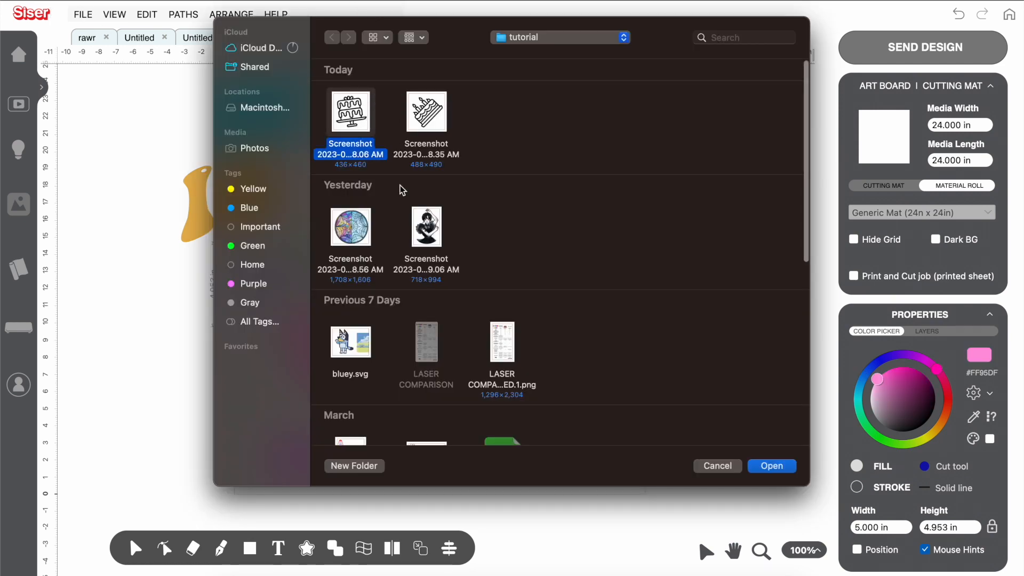
click(771, 466)
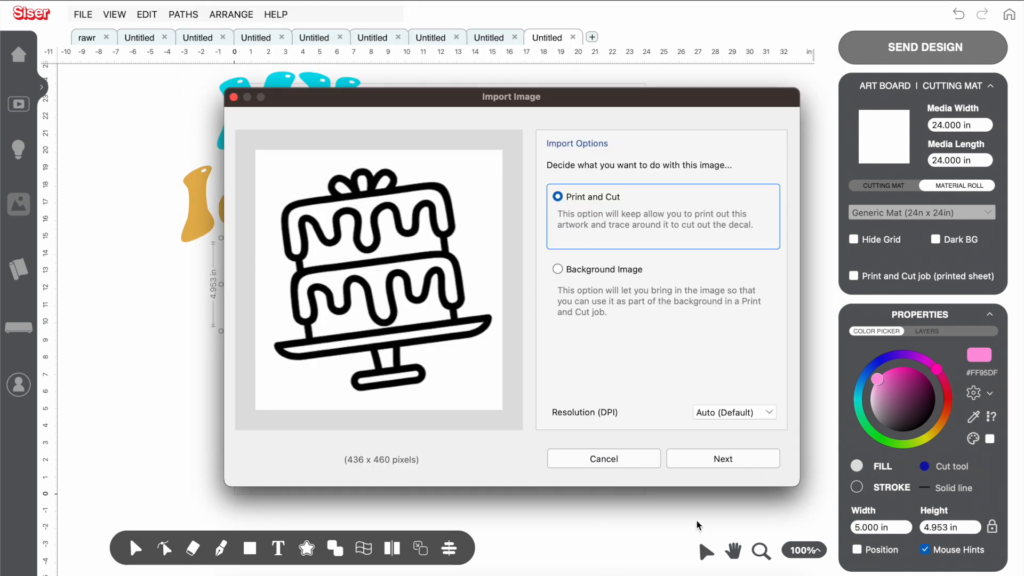
click(706, 460)
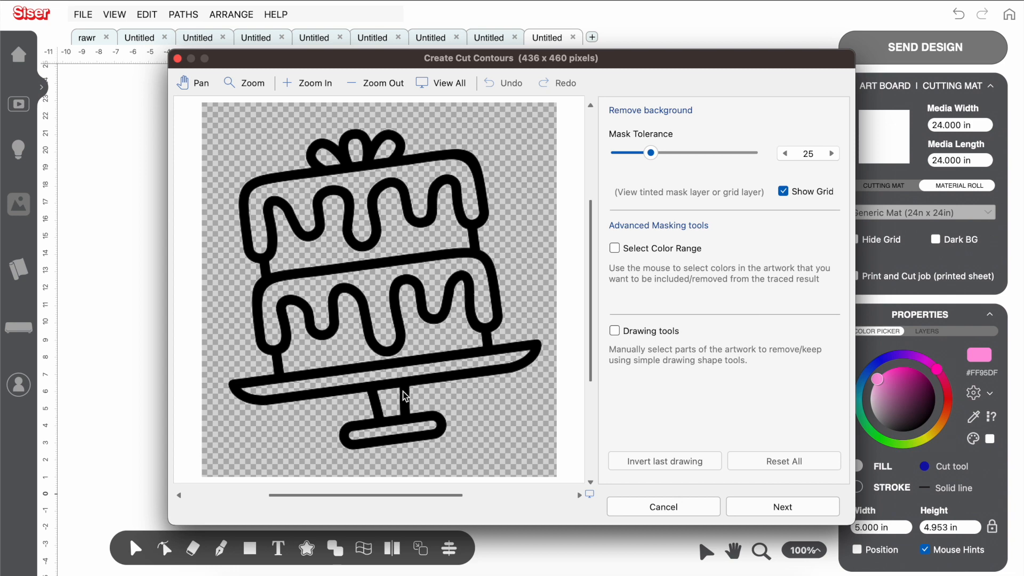
click(782, 507)
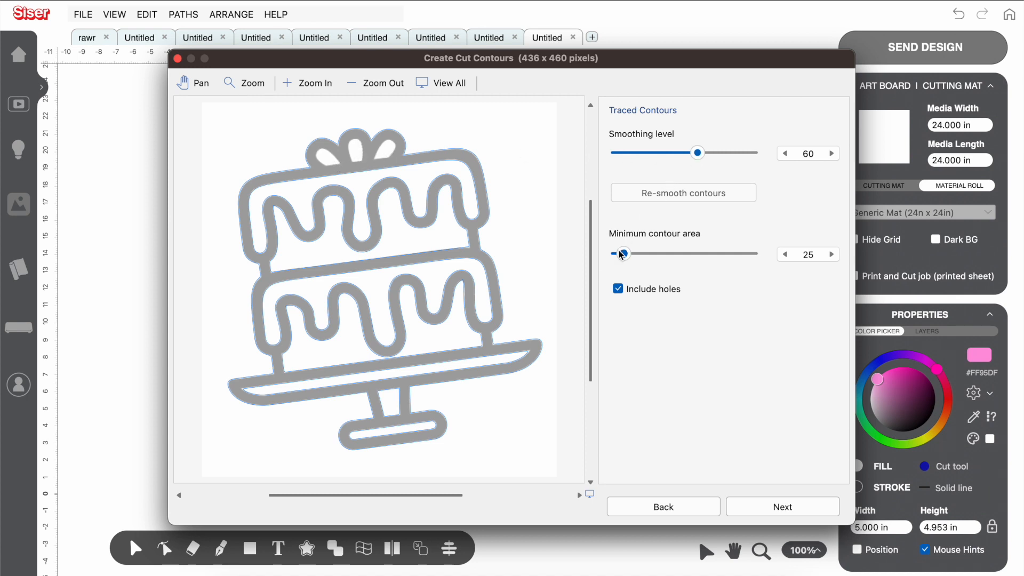
Reduce the tiered cake's minimum contour area to 11 and finish creating its cut contours with holes included
click(784, 255)
click(783, 254)
click(783, 255)
click(784, 254)
click(784, 254)
click(785, 254)
click(785, 254)
click(784, 254)
click(784, 254)
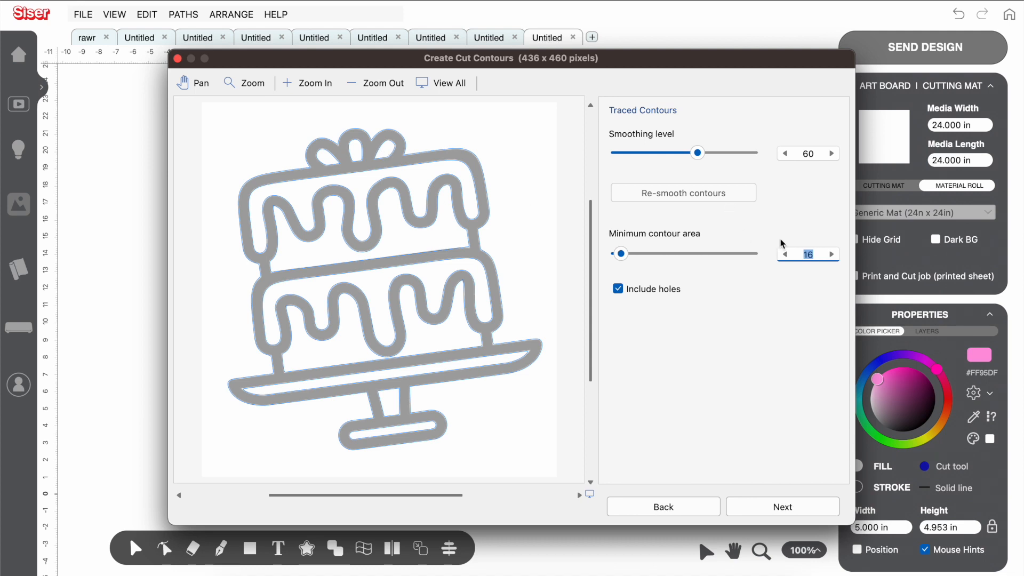
click(784, 255)
click(784, 254)
click(784, 255)
click(784, 254)
click(784, 254)
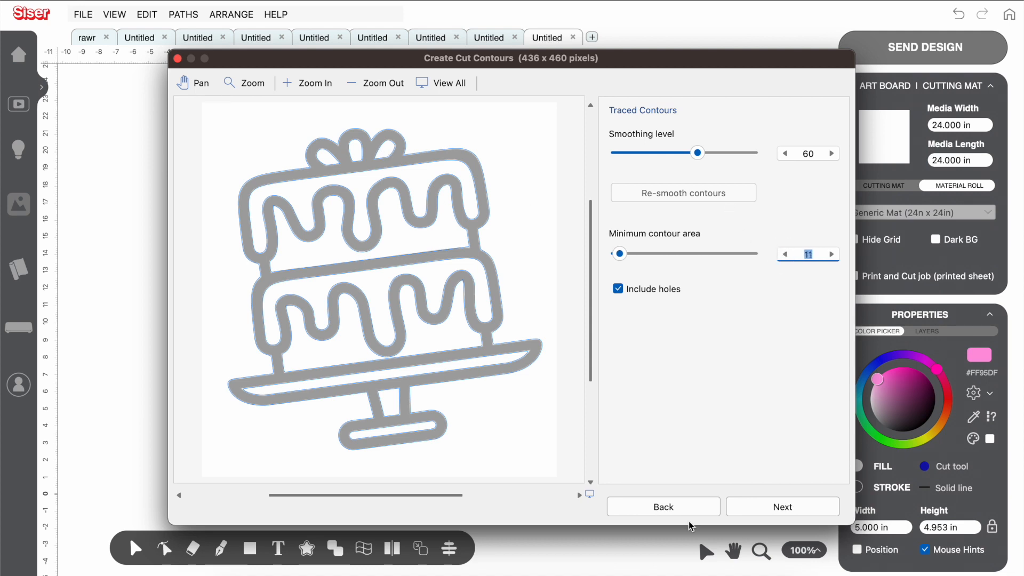
click(770, 508)
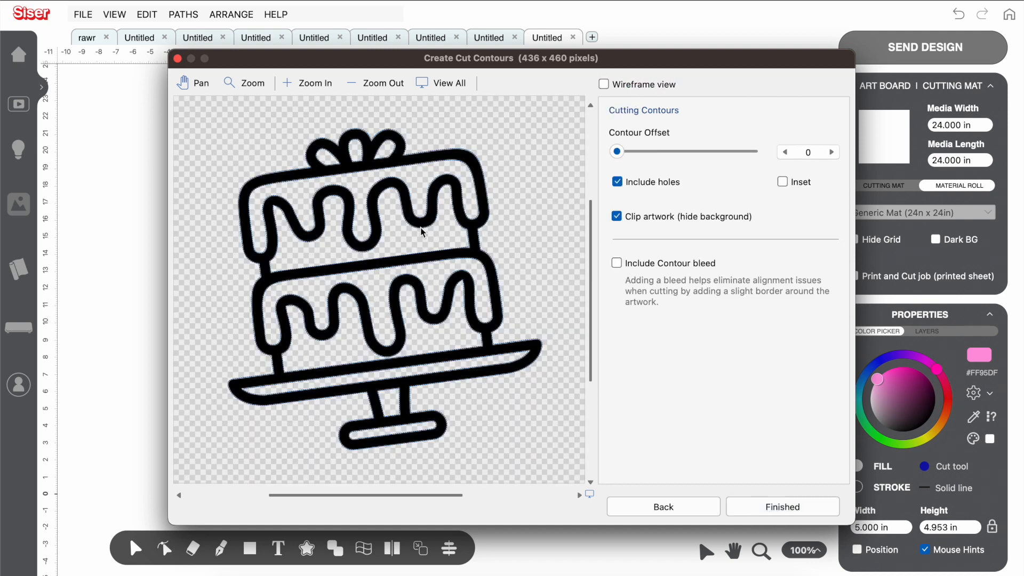
click(790, 507)
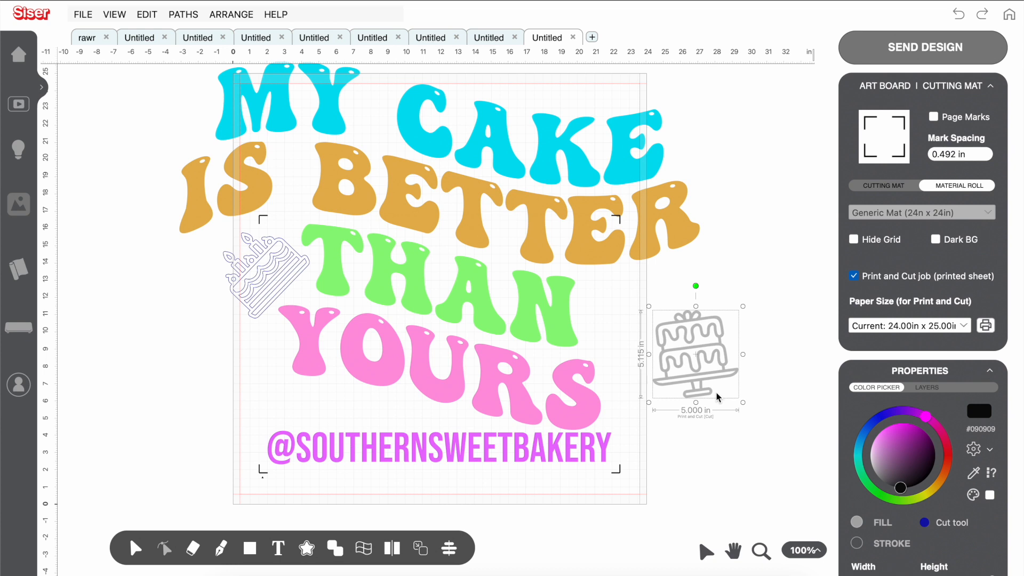
Ungroup the tiered cake's paths, pull the black artwork away from its cut outline, and remove that artwork
right_click(701, 361)
mouse_move(784, 454)
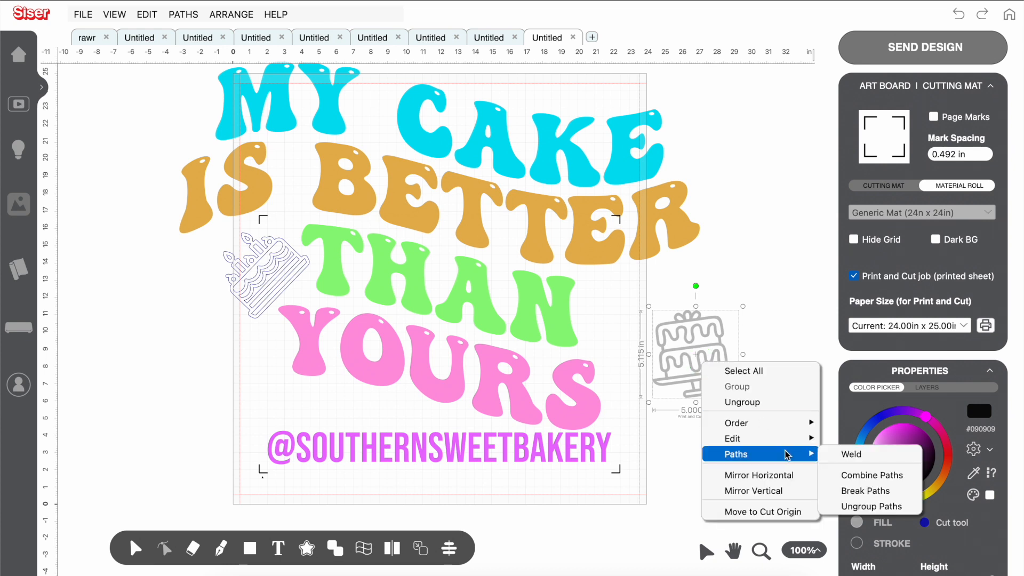
click(860, 506)
drag(703, 373, 635, 334)
Place the tiered cake outline just after the word THAN and turn off the print and cut job
click(719, 388)
drag(718, 388, 635, 317)
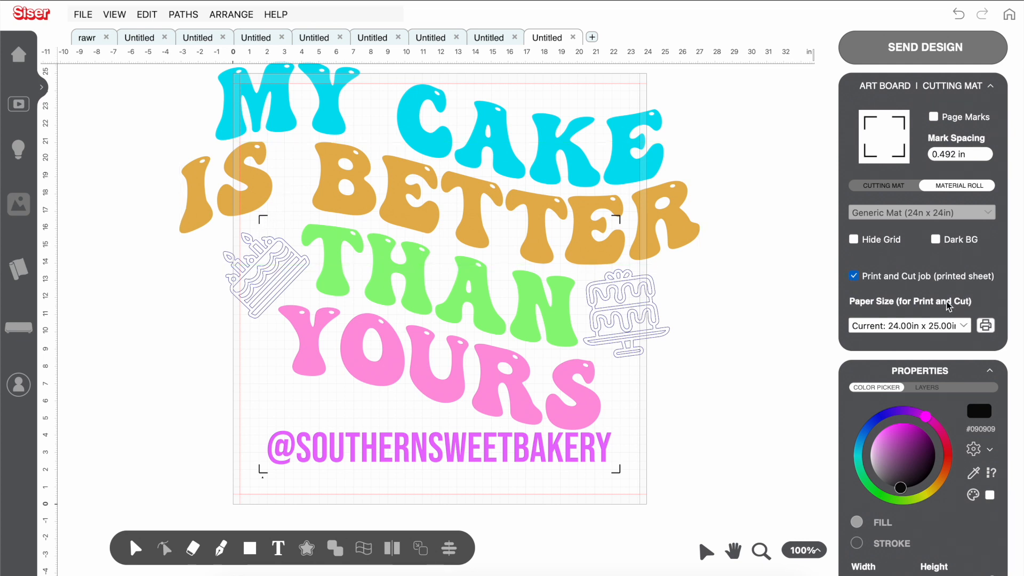
click(854, 276)
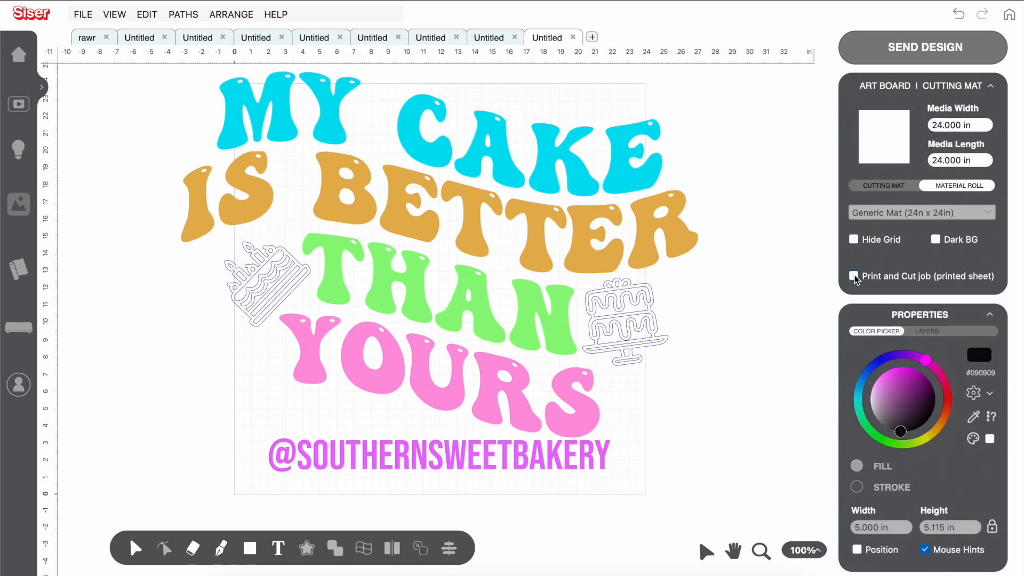
Check the cake in the Cricut Design Space reference, recolor the tiered cake outline Aqua, and tilt it clockwise
click(636, 332)
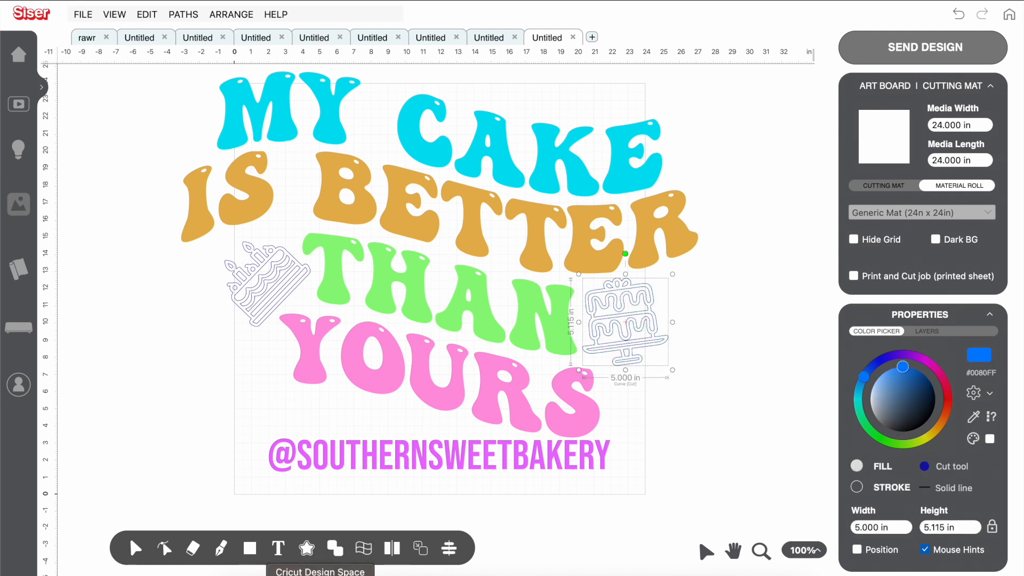
click(319, 575)
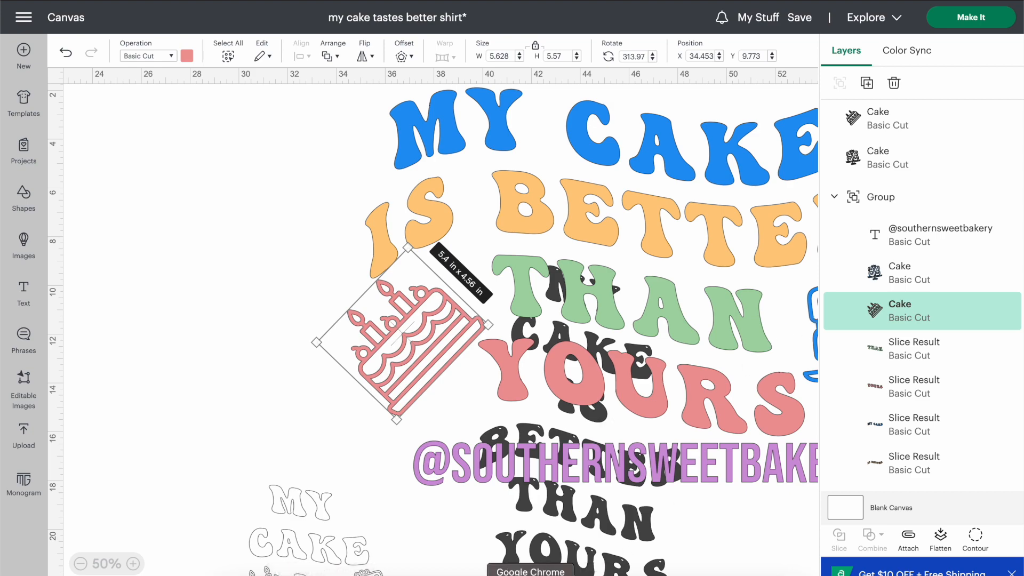
click(585, 575)
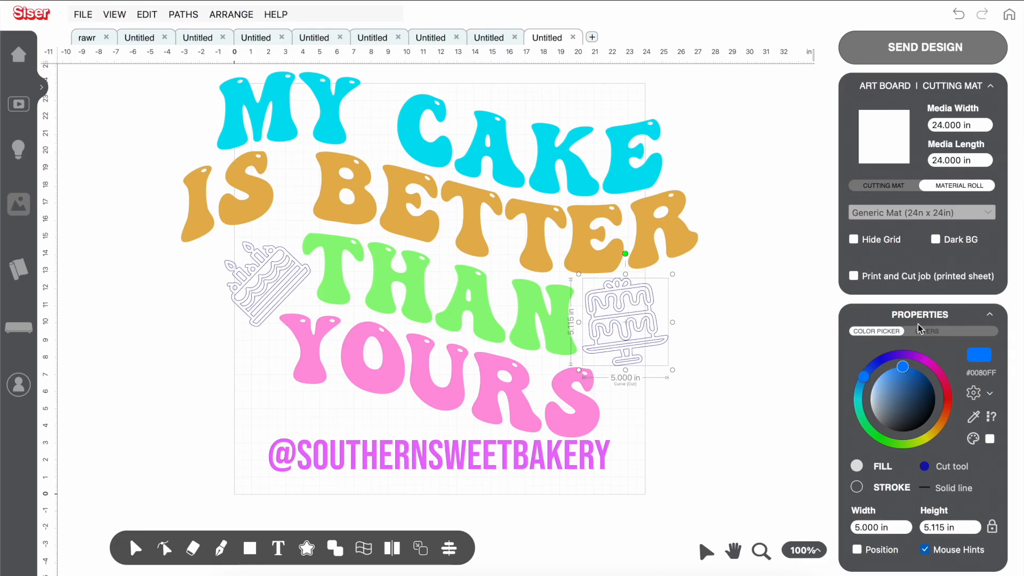
click(979, 356)
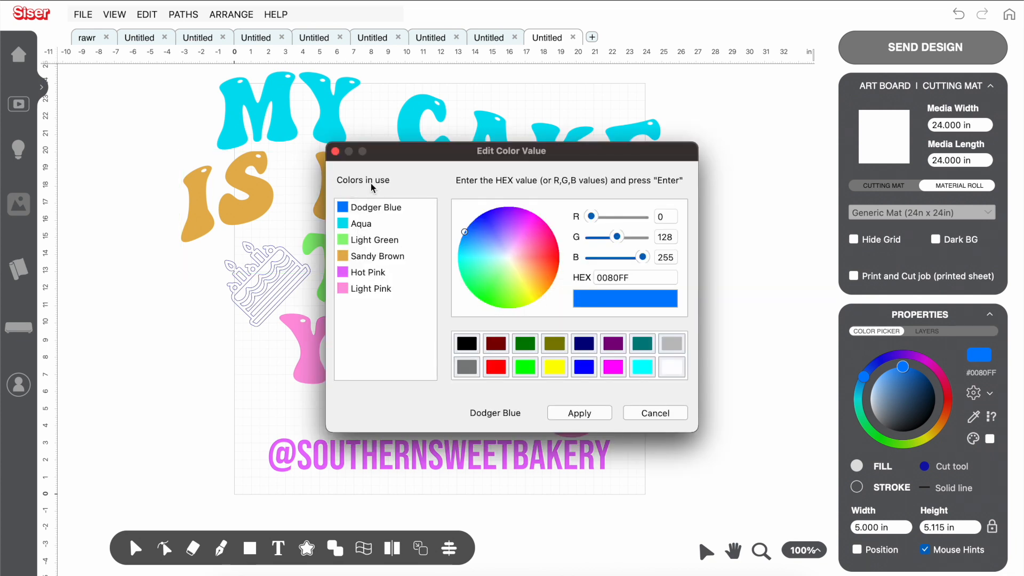
click(362, 229)
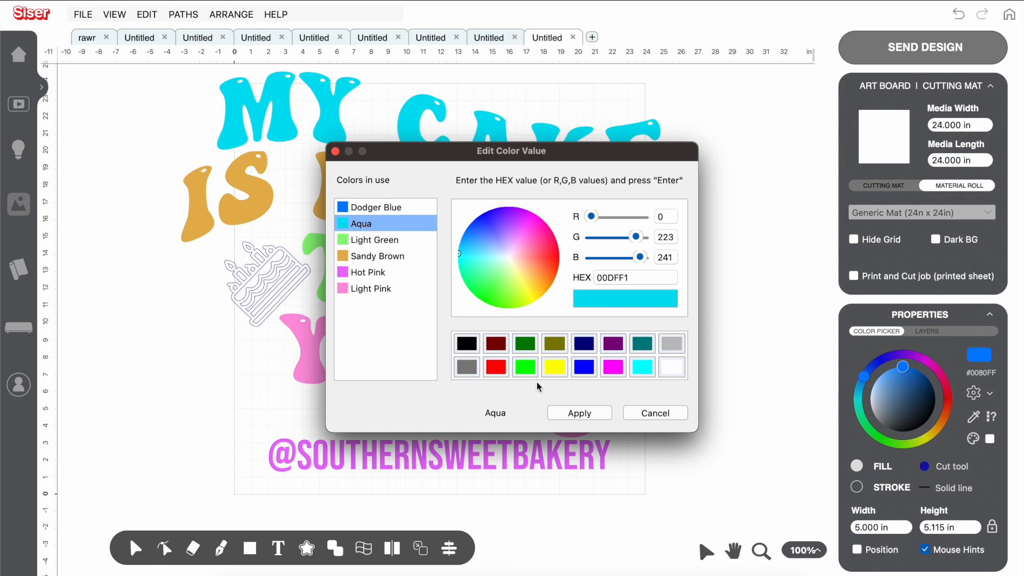
click(579, 413)
drag(631, 255, 666, 273)
Scale the whole design down to about 22.9 in wide and position it within the 24 in page
click(764, 487)
drag(765, 488, 285, 151)
drag(469, 270, 437, 277)
drag(651, 161, 639, 180)
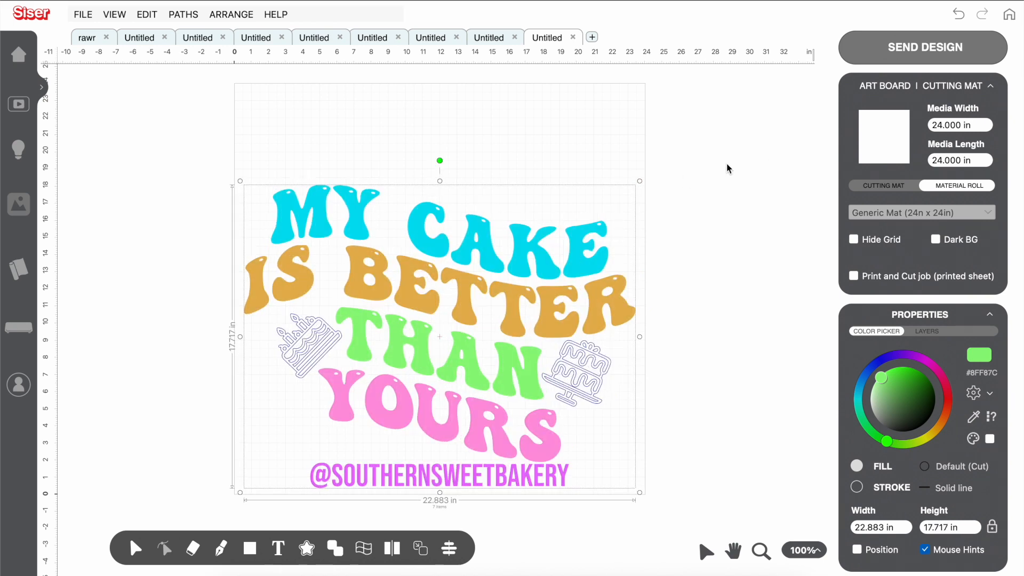
Send all artwork that fits on the page as cut-only, with each color layer moved to the origin
click(849, 51)
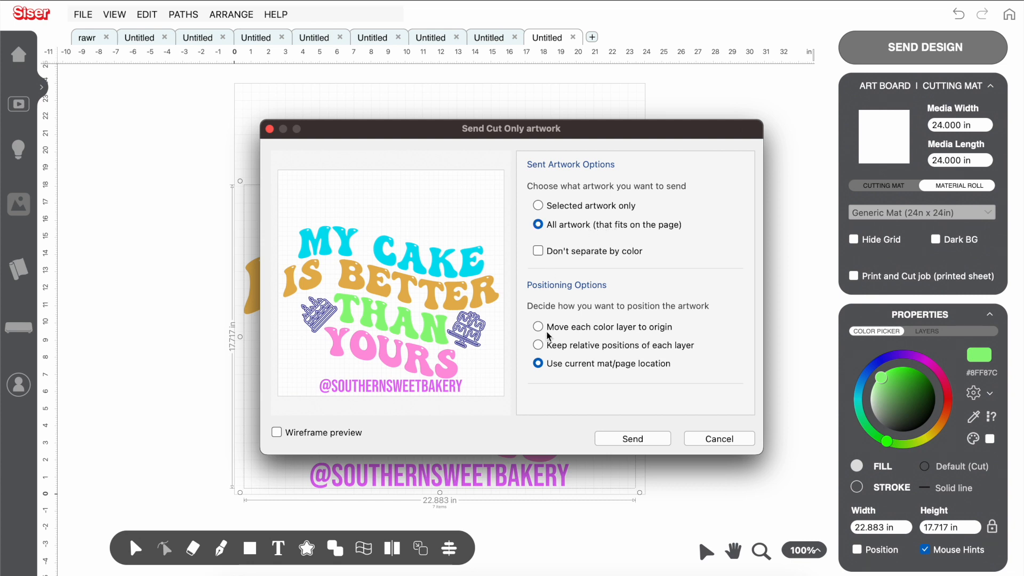
click(538, 327)
click(538, 365)
click(570, 331)
click(649, 443)
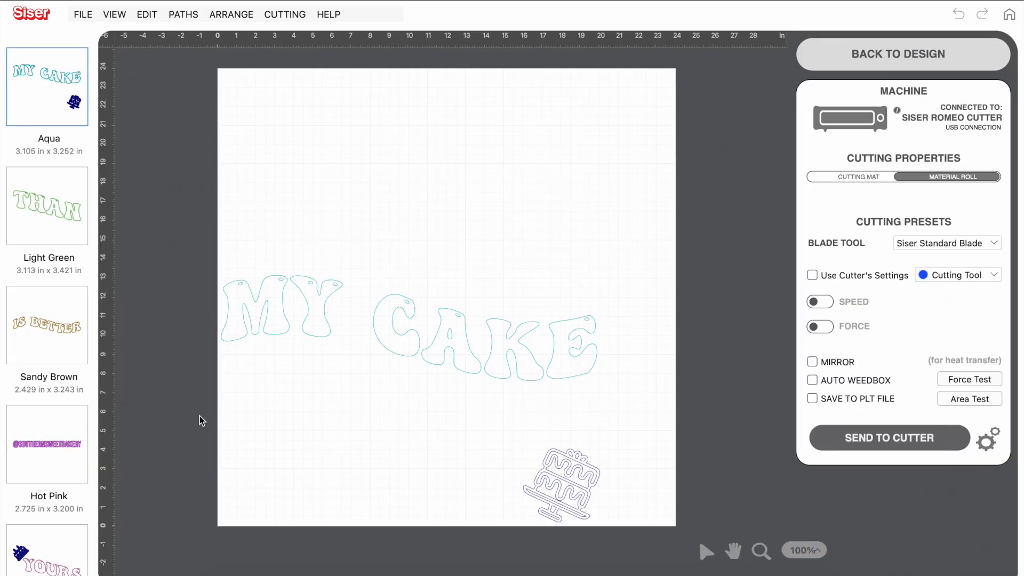
Review the cut layout of each color layer, from Light Pink back up to Aqua
scroll(28, 227, down, 2)
click(80, 516)
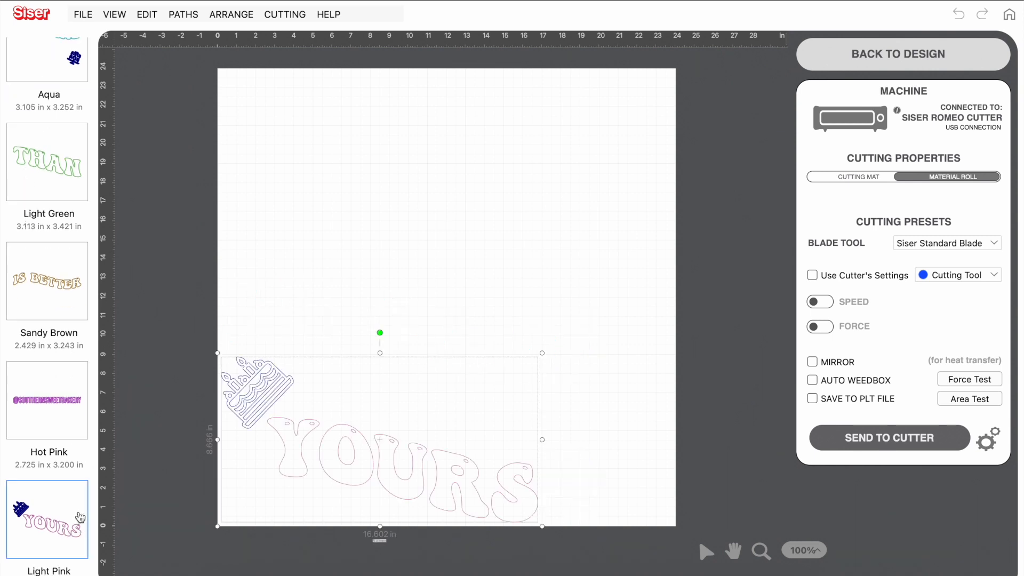
click(19, 412)
click(34, 288)
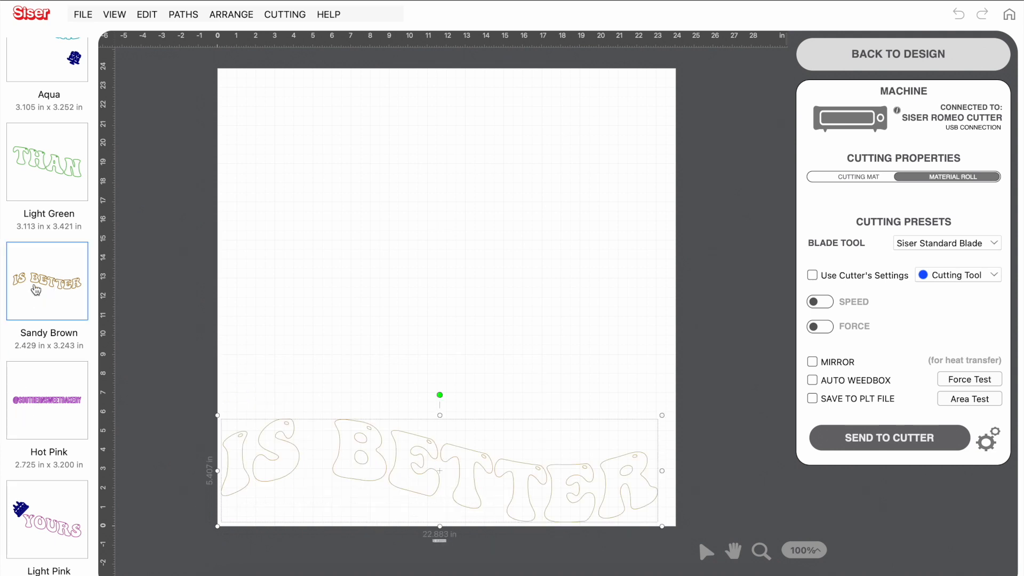
click(46, 189)
scroll(45, 188, up, 2)
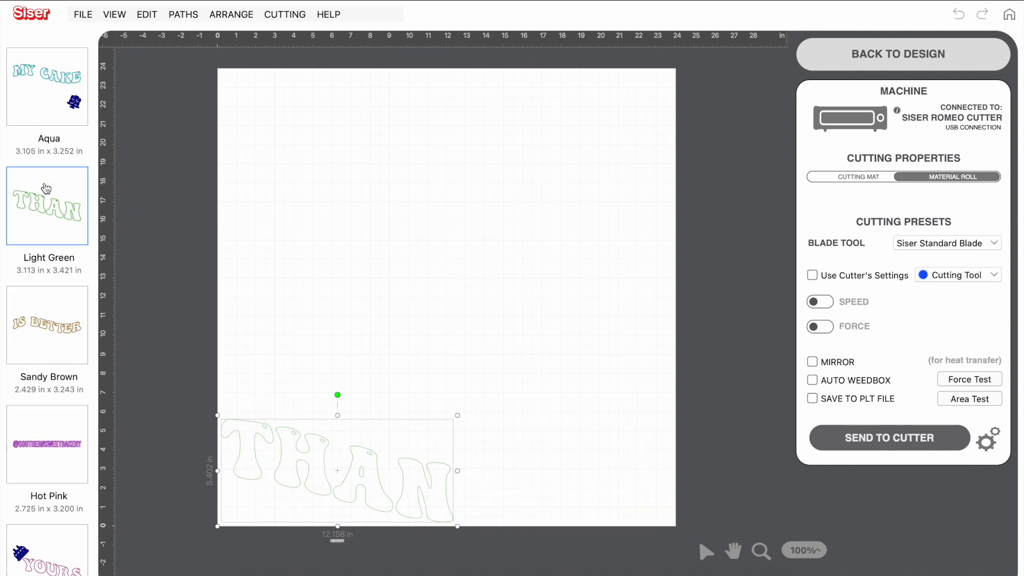
click(35, 81)
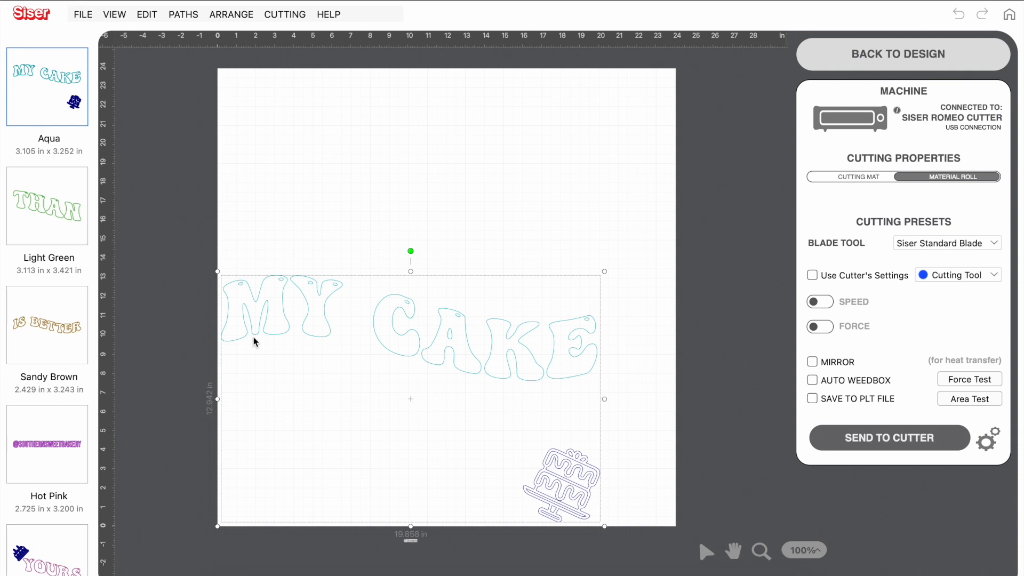
Break the Aqua layer's paths apart so the letters and the tiered cake can be selected separately
right_click(521, 378)
click(484, 353)
right_click(394, 323)
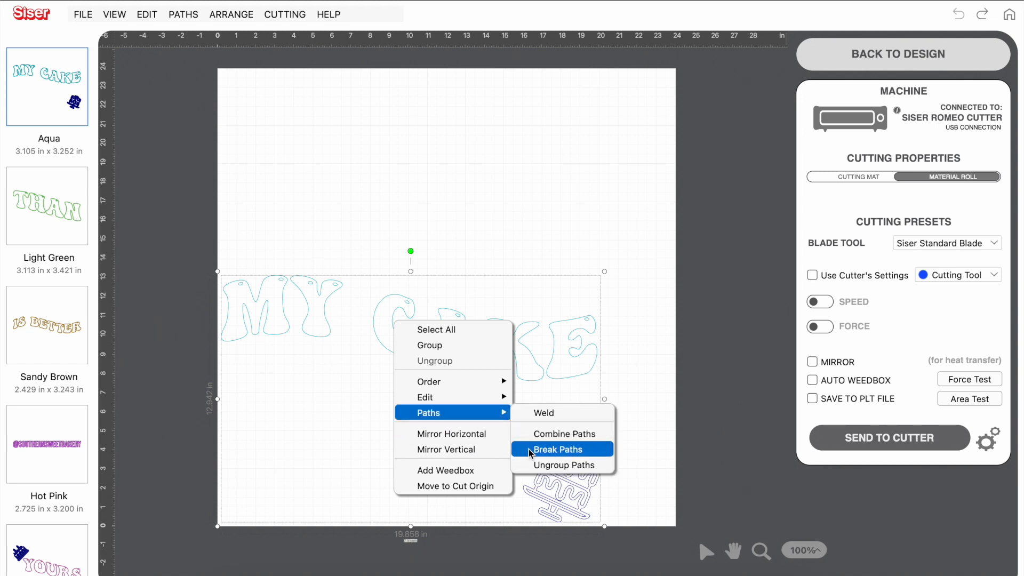
click(549, 449)
click(537, 389)
click(525, 365)
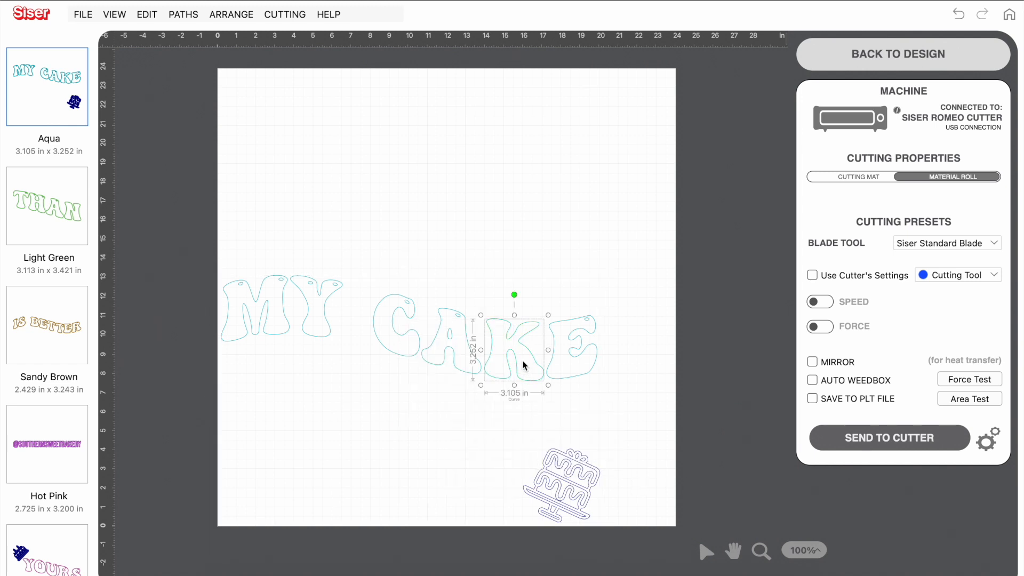
Select all the MY CAKE letters and group them without the tiered cake
click(571, 368)
drag(571, 368, 229, 286)
right_click(267, 306)
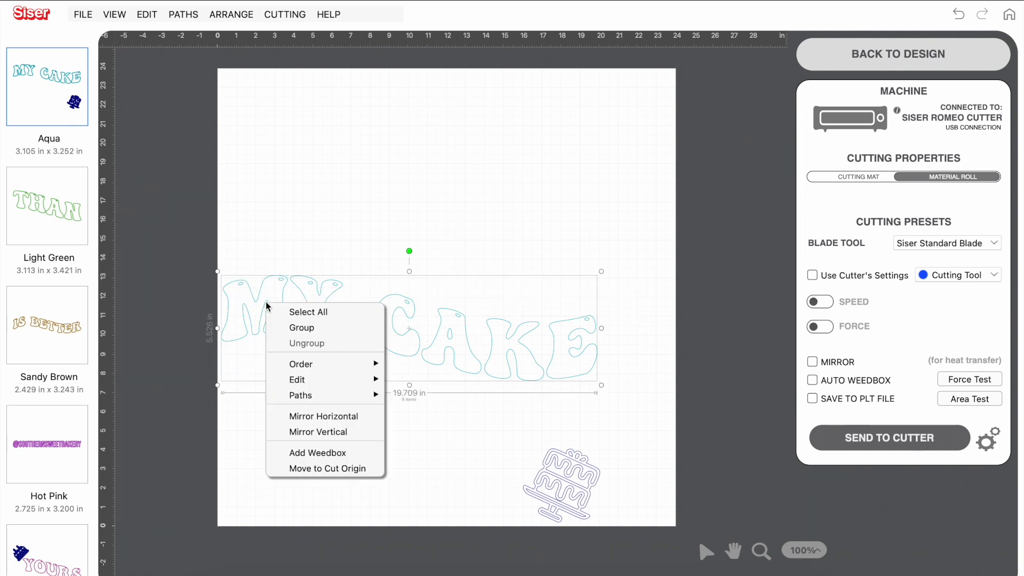
click(285, 327)
Move the tiered cake to the page's lower-right corner and the MY CAKE lettering down to the page's bottom edge
drag(595, 482, 667, 485)
key(super+z)
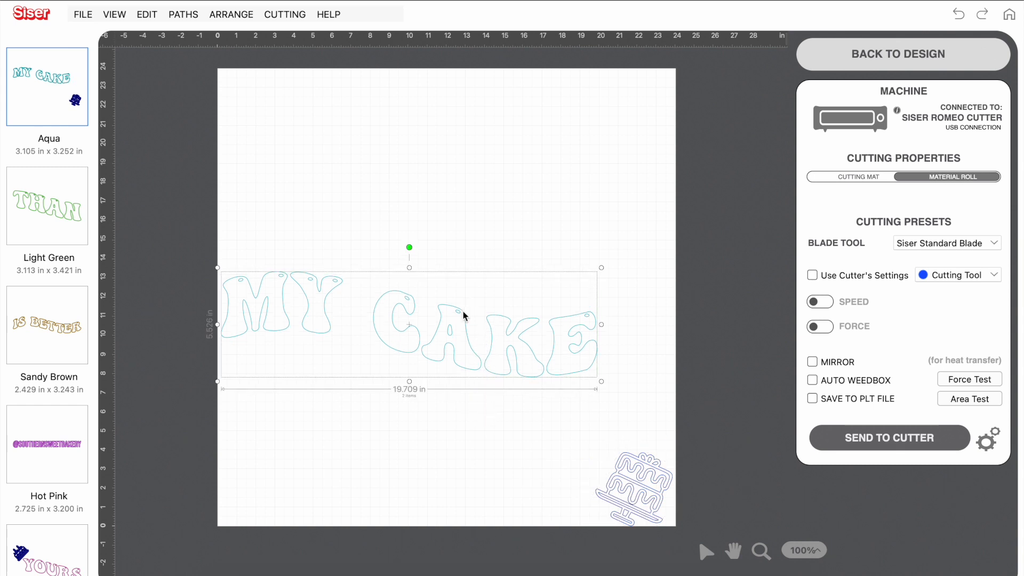
drag(463, 325, 462, 455)
key(super+z)
scroll(426, 342, up, 3)
click(386, 259)
scroll(416, 354, down, 2)
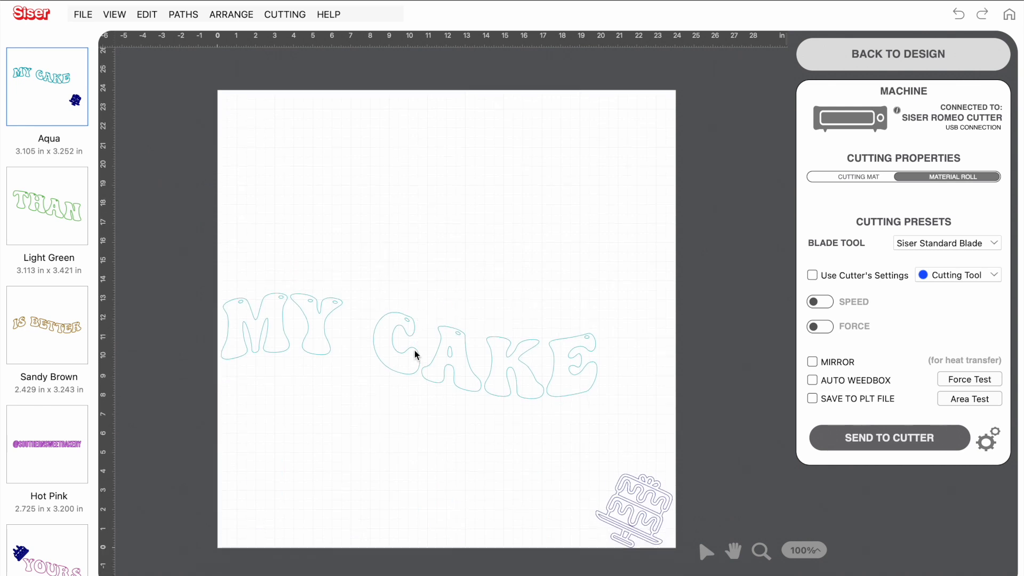
scroll(417, 356, up, 1)
click(414, 351)
drag(414, 348, 411, 495)
Rotate the tiered cake nearly upright beside the final E of CAKE and view the available blade tools
click(629, 526)
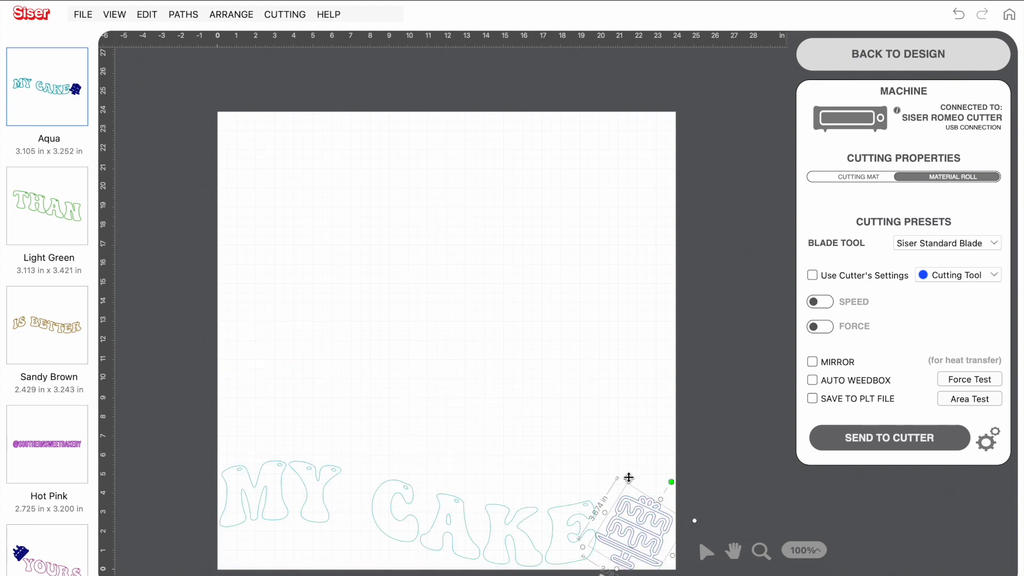
drag(671, 482, 635, 469)
click(639, 523)
drag(634, 520, 631, 517)
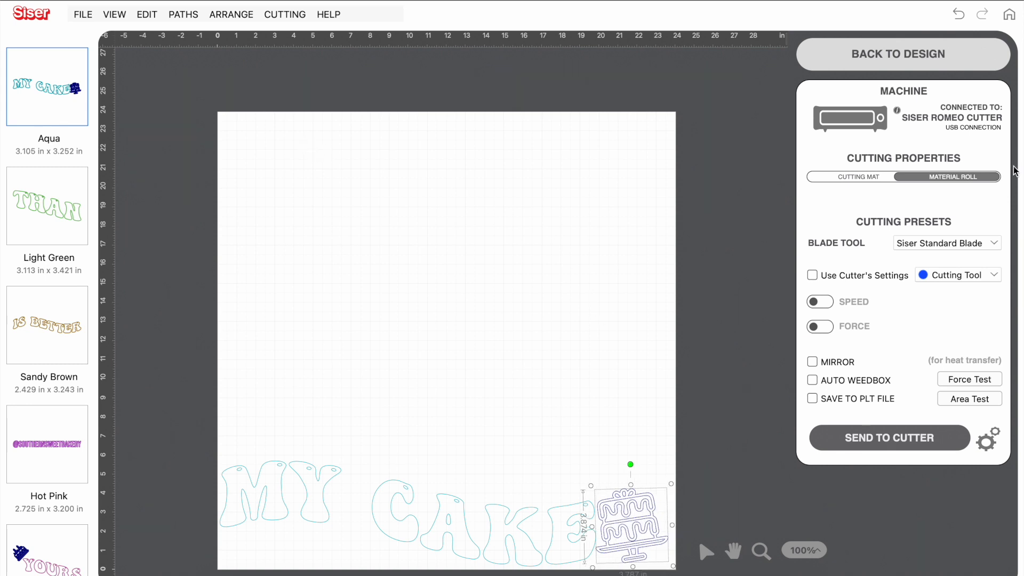
click(939, 243)
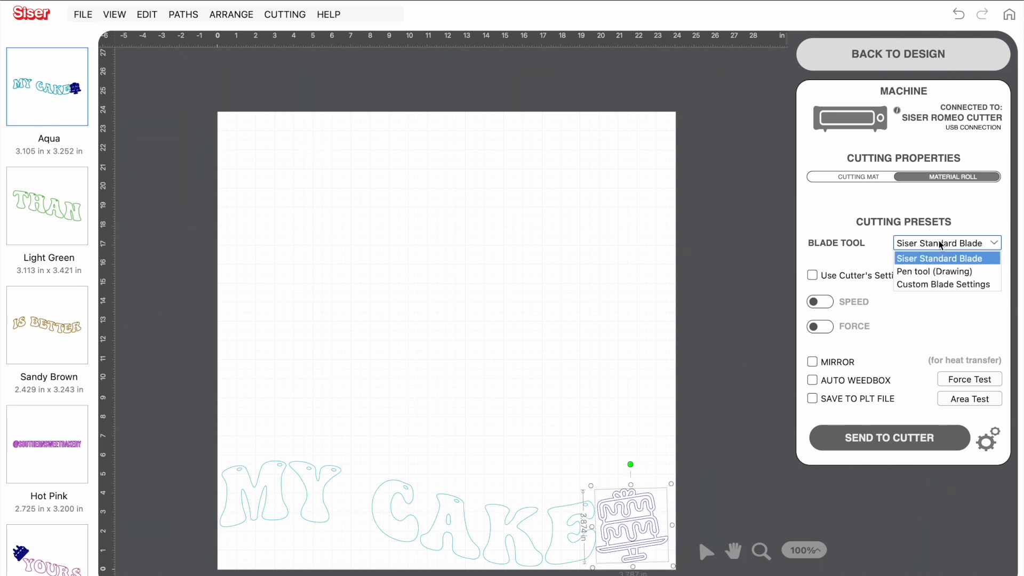
click(929, 219)
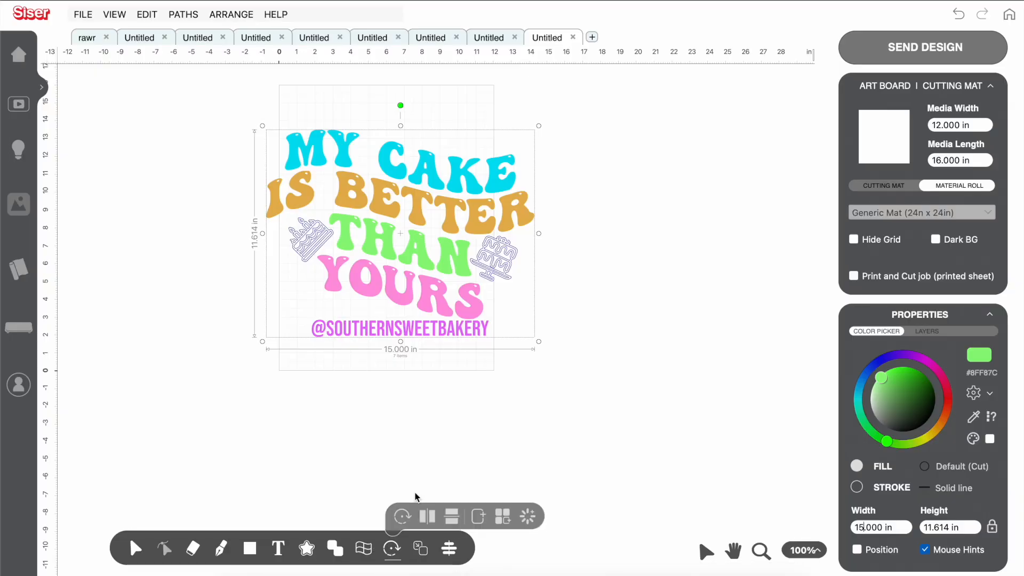
Rotate the 15 in wide design 90 degrees clockwise and position it within the 12 by 16 in page
mouse_move(396, 542)
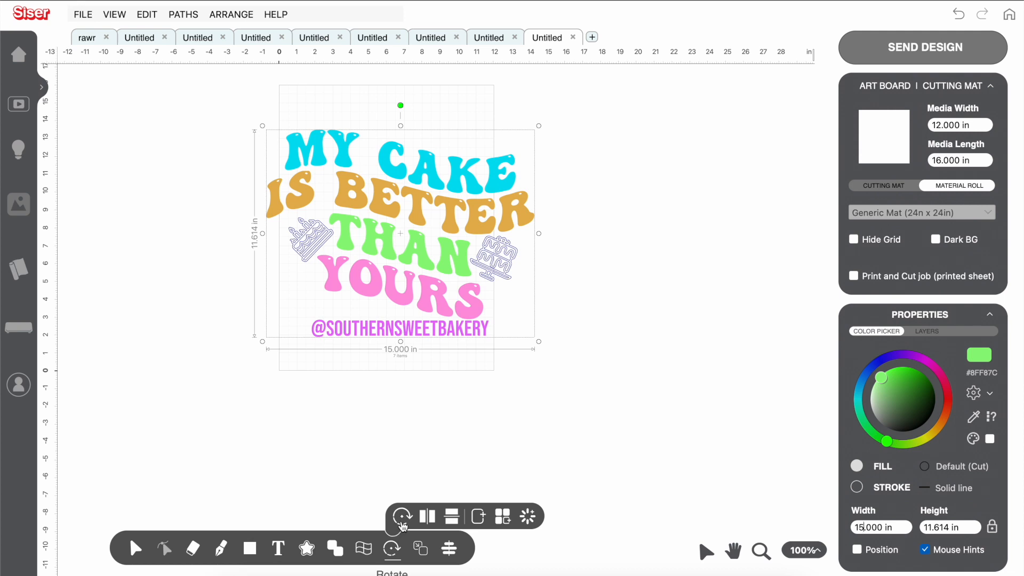
click(403, 517)
drag(391, 211, 382, 203)
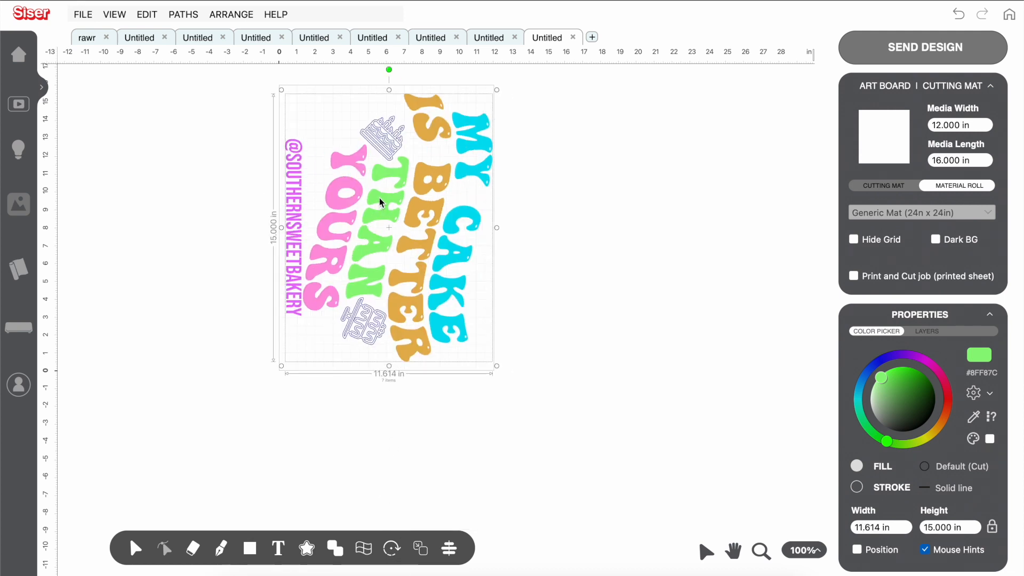
Send only the selected artwork for cutting, with each color layer moved to the origin
click(890, 47)
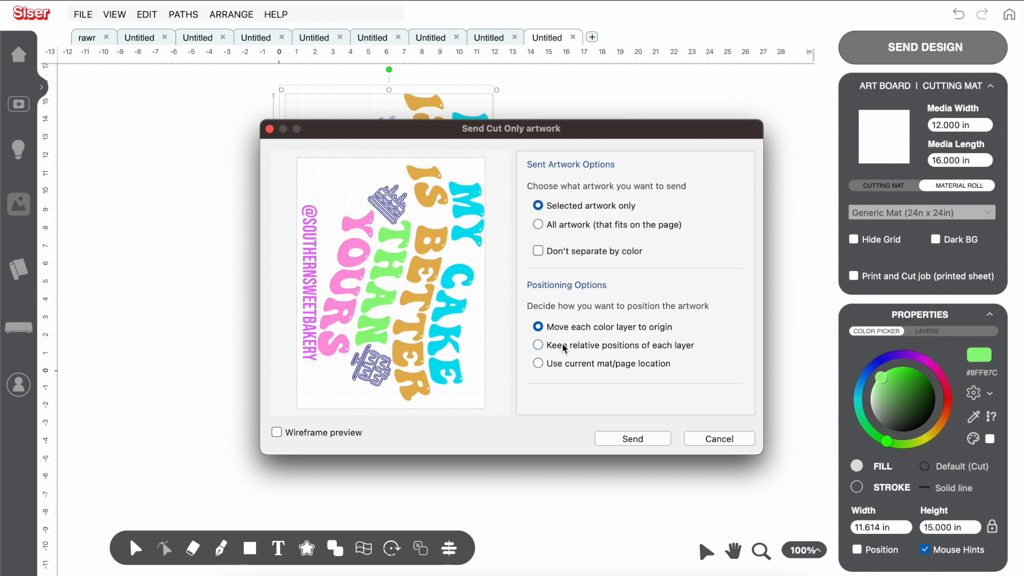
click(633, 438)
click(464, 355)
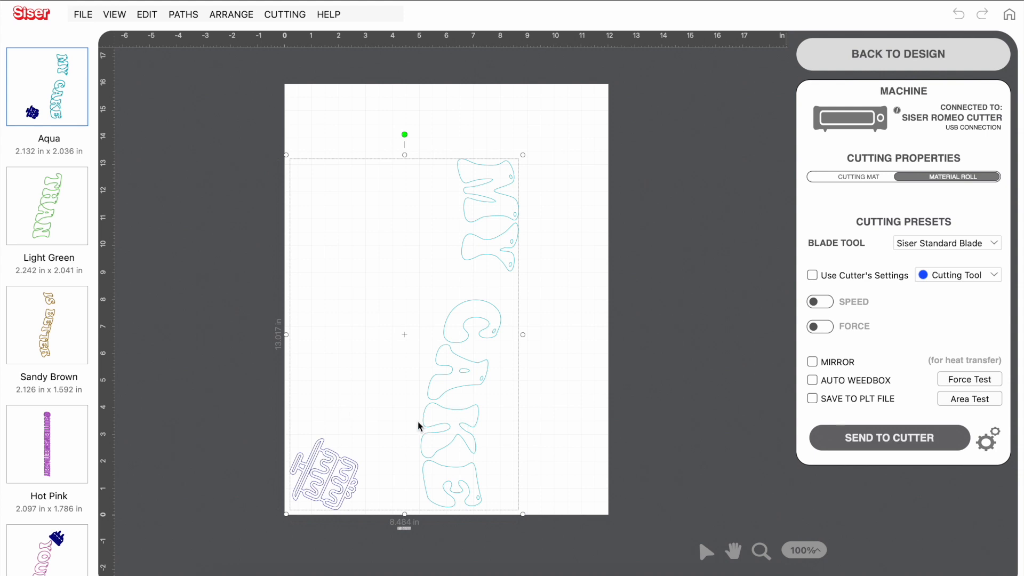
Break the Aqua layer's paths apart and group the vertical MY CAKE letters without the tiered cake
right_click(466, 323)
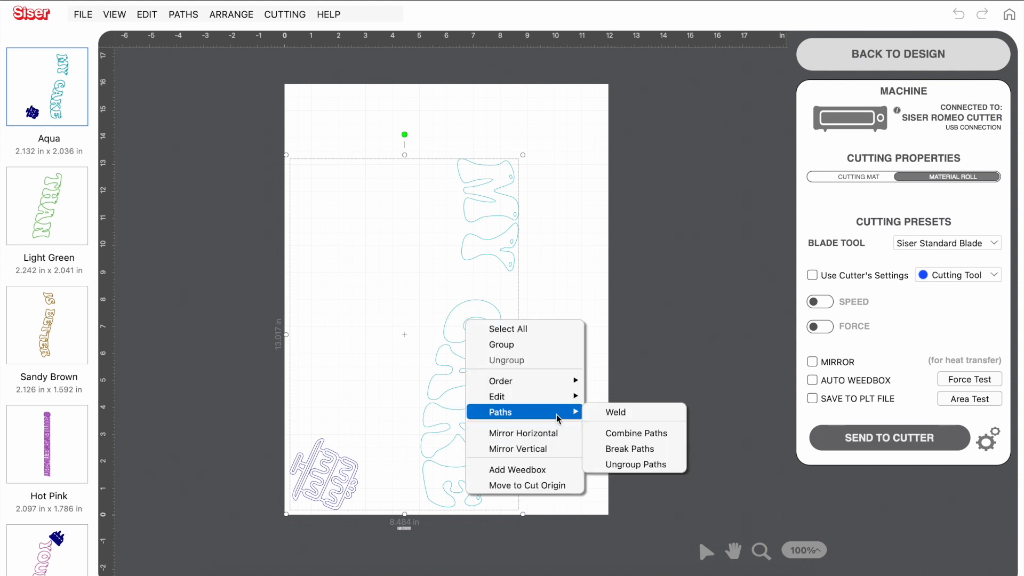
mouse_move(570, 412)
click(620, 454)
click(521, 507)
click(459, 160)
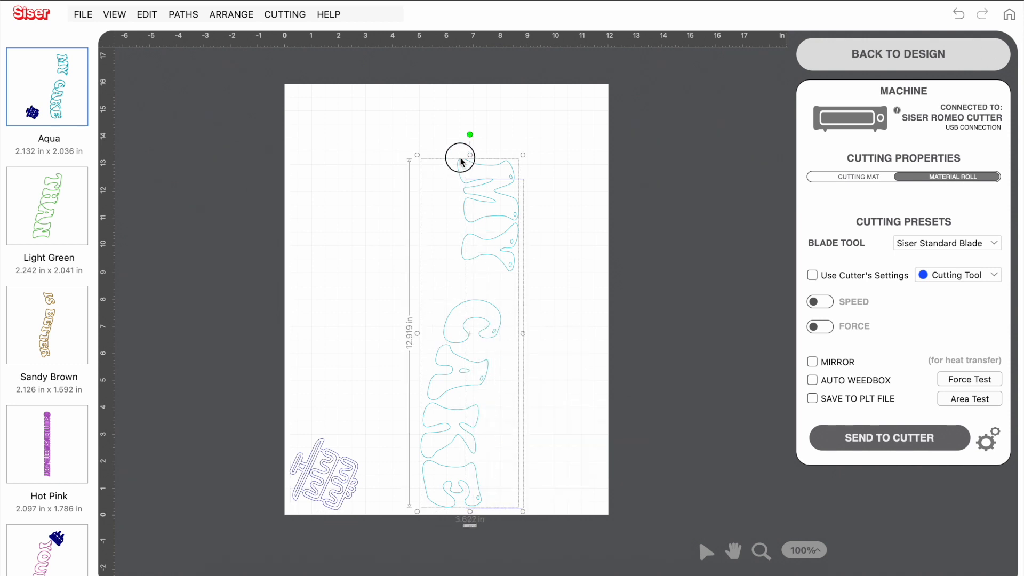
drag(433, 149, 396, 140)
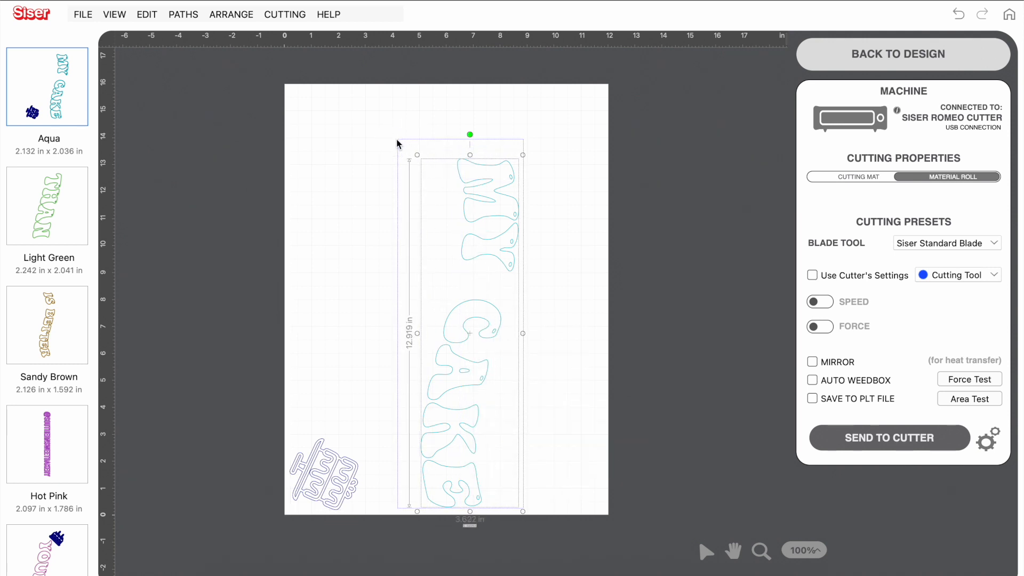
right_click(478, 330)
click(503, 353)
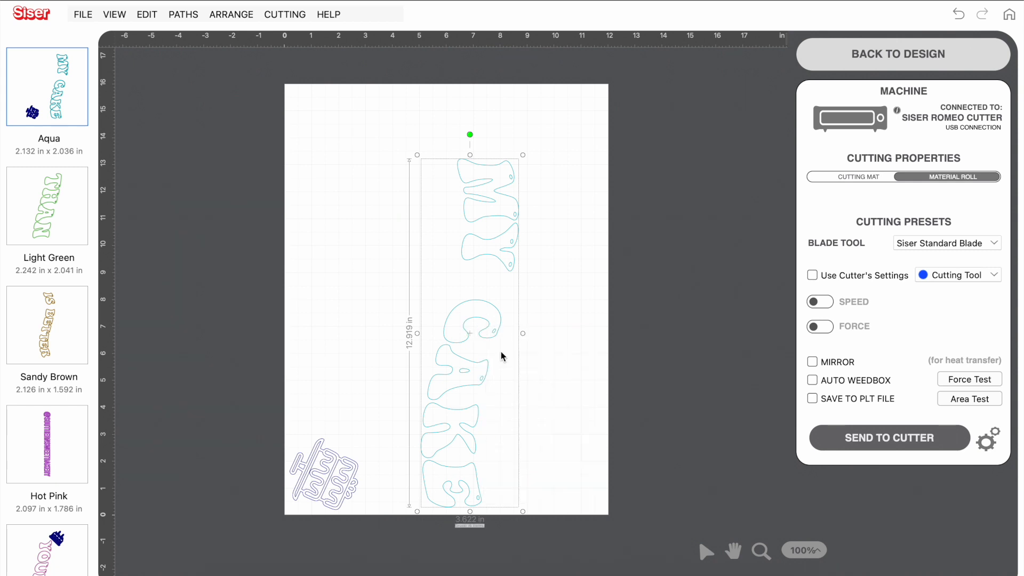
Place the tiered cake in the page's upper-left corner and shift MY CAKE against the left edge beneath it
drag(327, 451, 332, 126)
drag(504, 312, 406, 334)
drag(473, 377, 343, 377)
drag(375, 158, 341, 131)
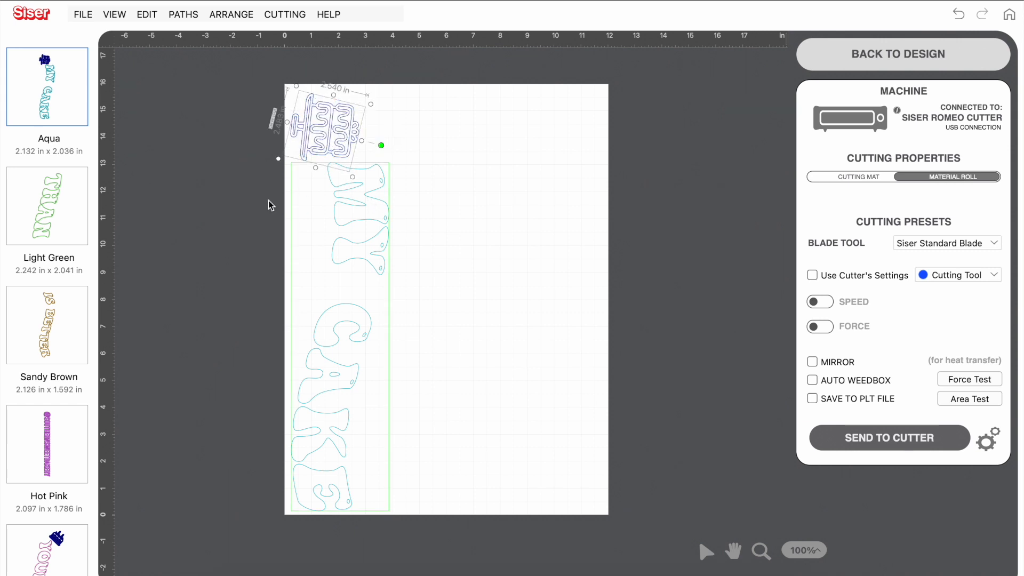
Go through the remaining color layers to Light Pink and separate its YOURS lettering and cake outline into individual paths
click(66, 213)
click(38, 328)
click(44, 448)
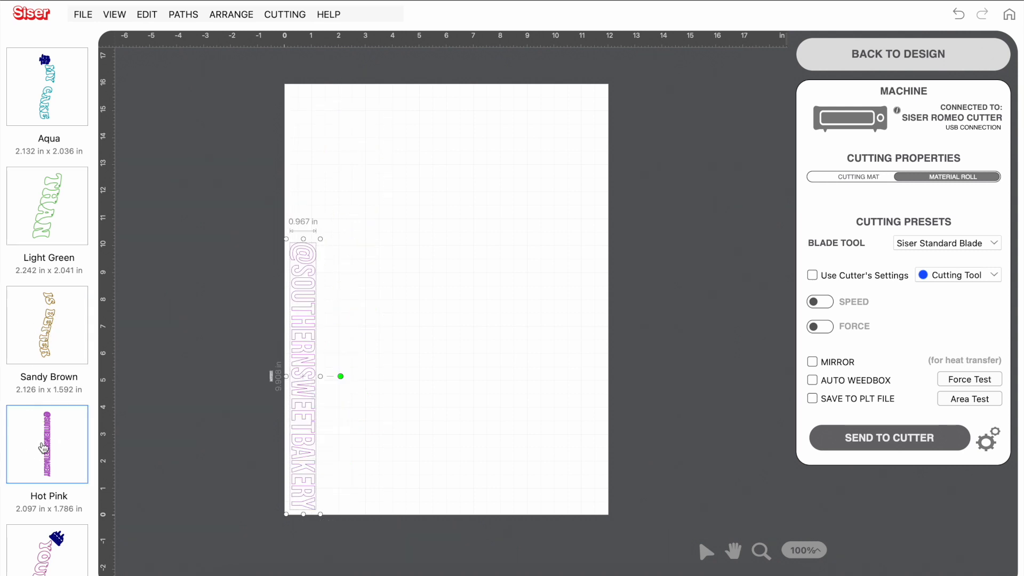
scroll(44, 448, down, 1)
click(59, 543)
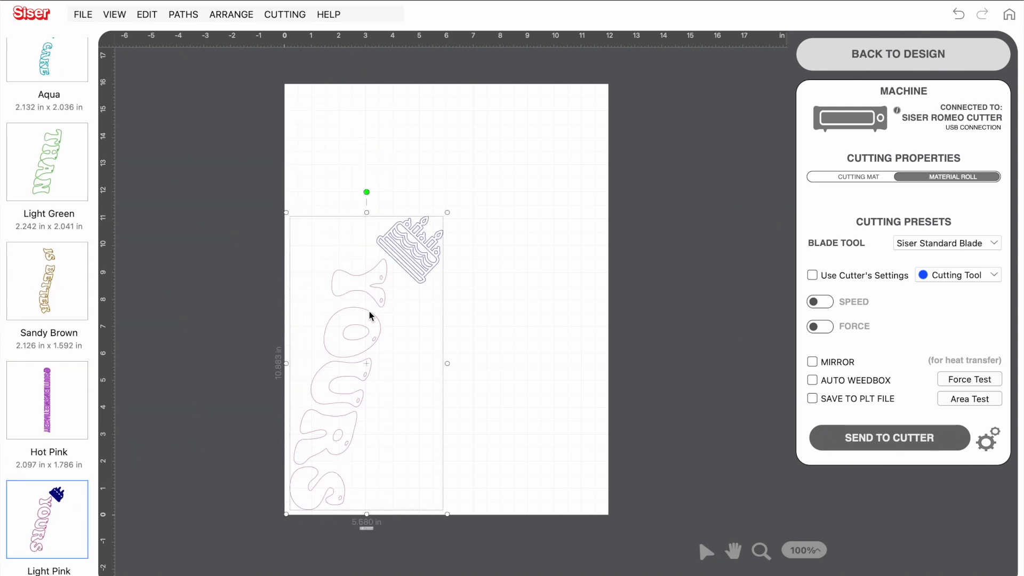
right_click(359, 378)
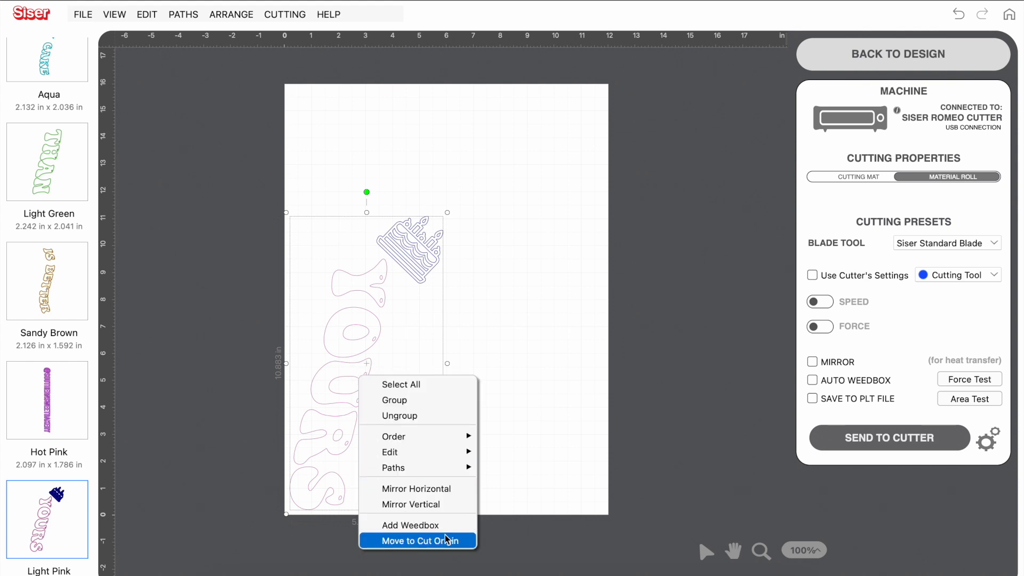
mouse_move(453, 467)
click(497, 518)
click(516, 448)
Select the vertical YOURS letters in the Light Pink layer without the birthday cake and group them
drag(266, 263, 347, 509)
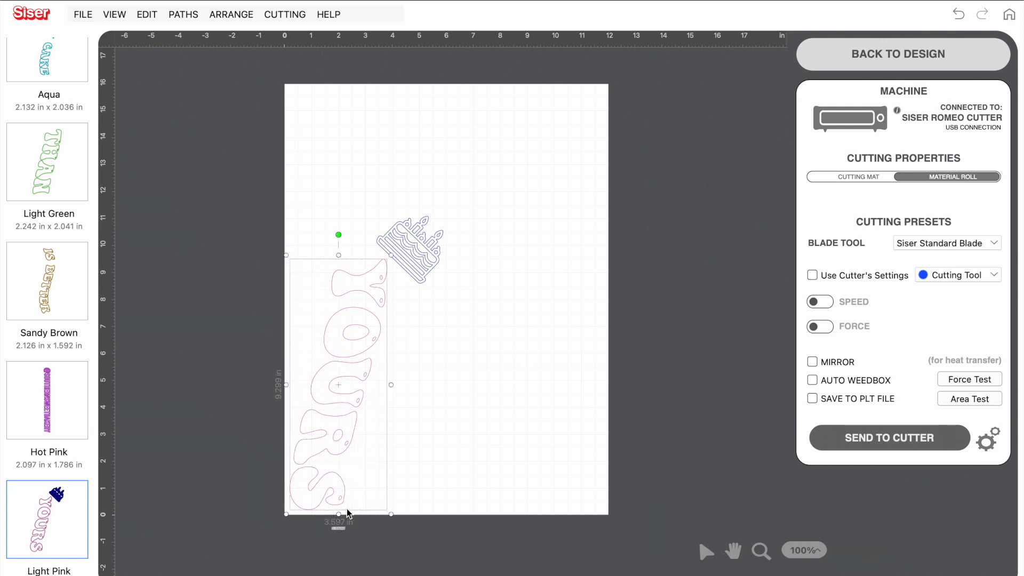
right_click(334, 385)
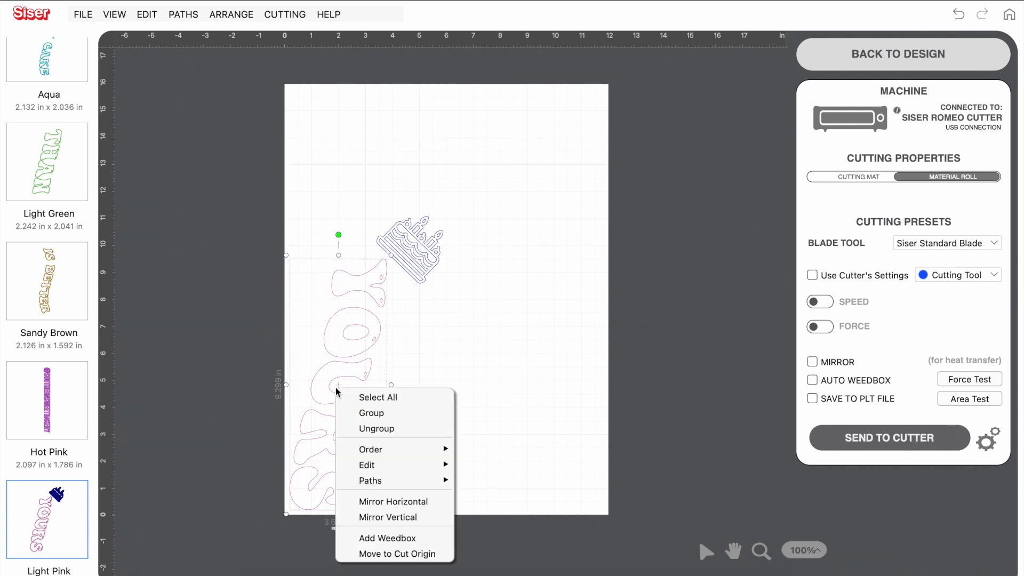
click(358, 425)
Move the birthday cake to the page's left edge above the YOURS lettering and rotate it to fit the space beside the Y
drag(421, 266, 372, 265)
drag(330, 230, 320, 237)
scroll(31, 359, up, 2)
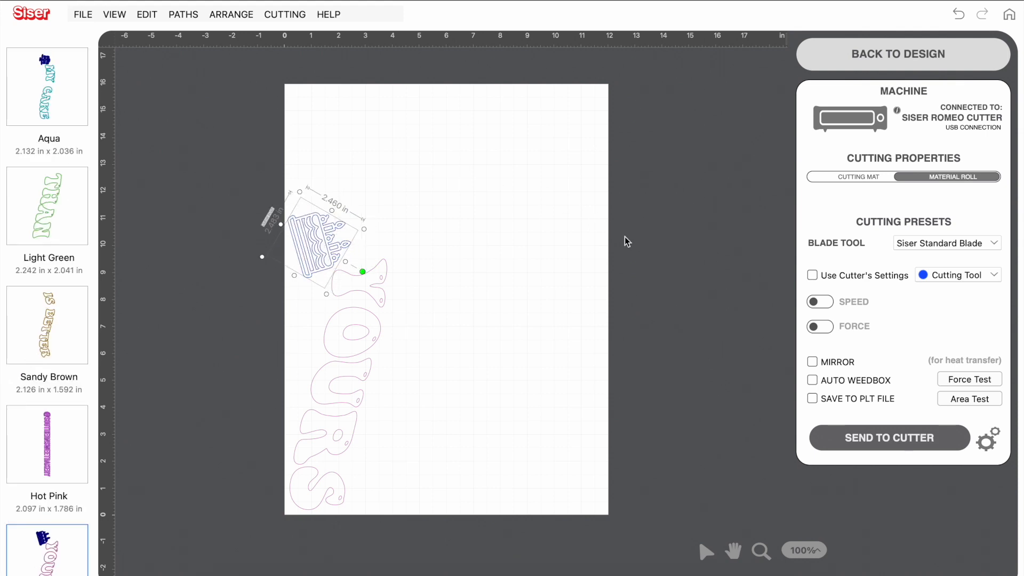
Turn on mirroring for heat transfer and check the mirrored layout of every color layer, ending on Aqua
click(813, 363)
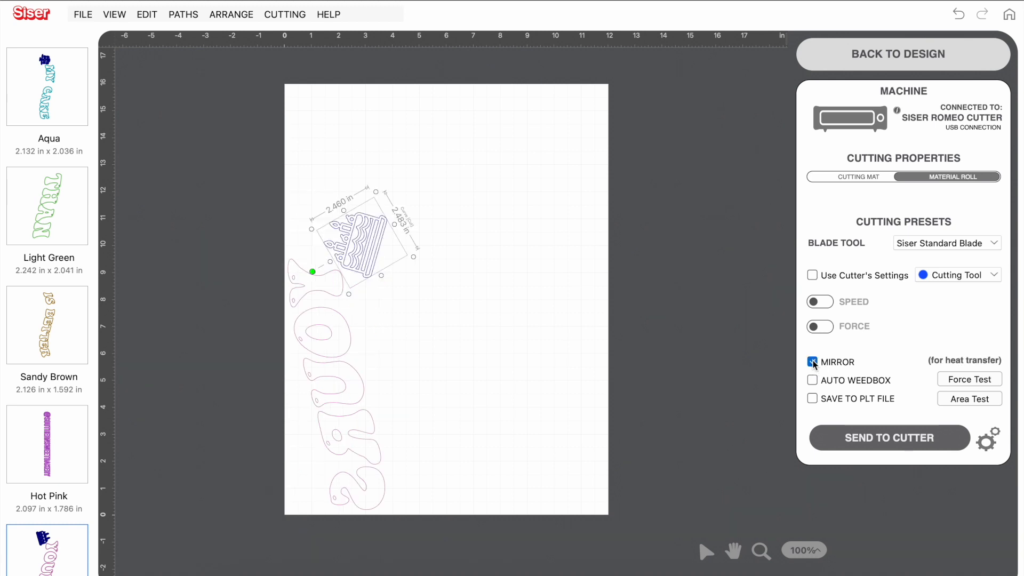
click(47, 325)
click(56, 113)
click(64, 222)
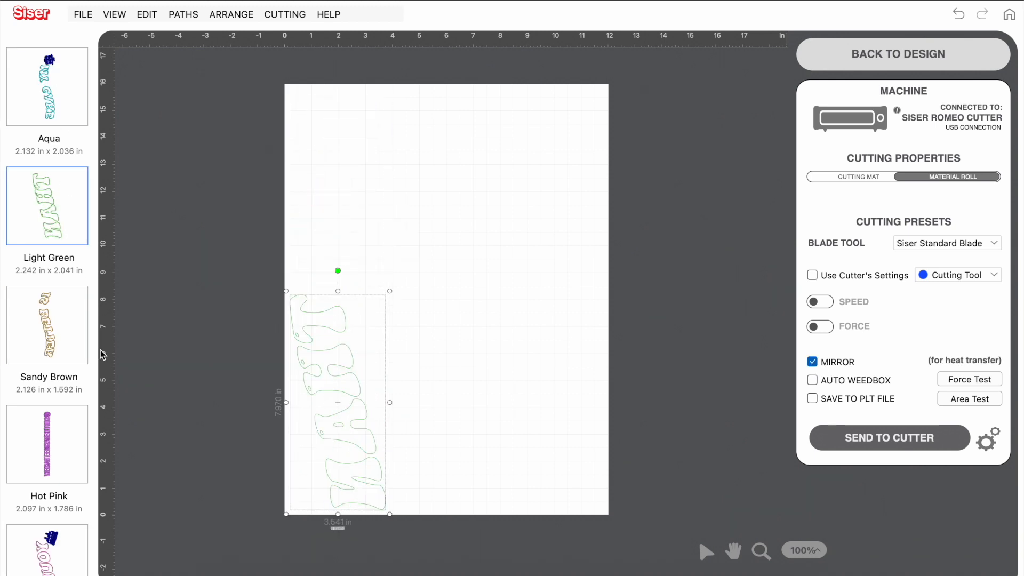
click(79, 337)
click(66, 449)
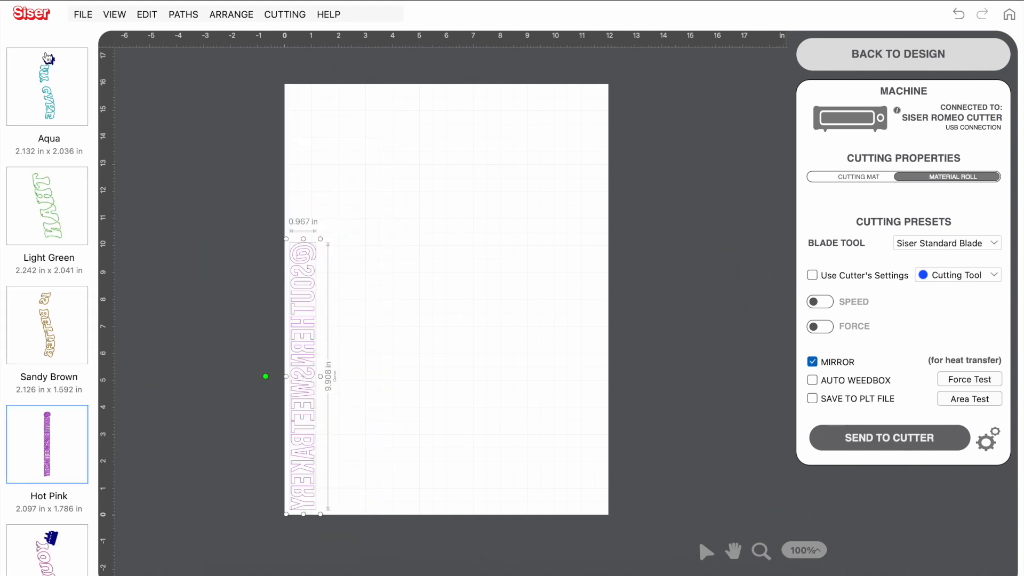
click(49, 83)
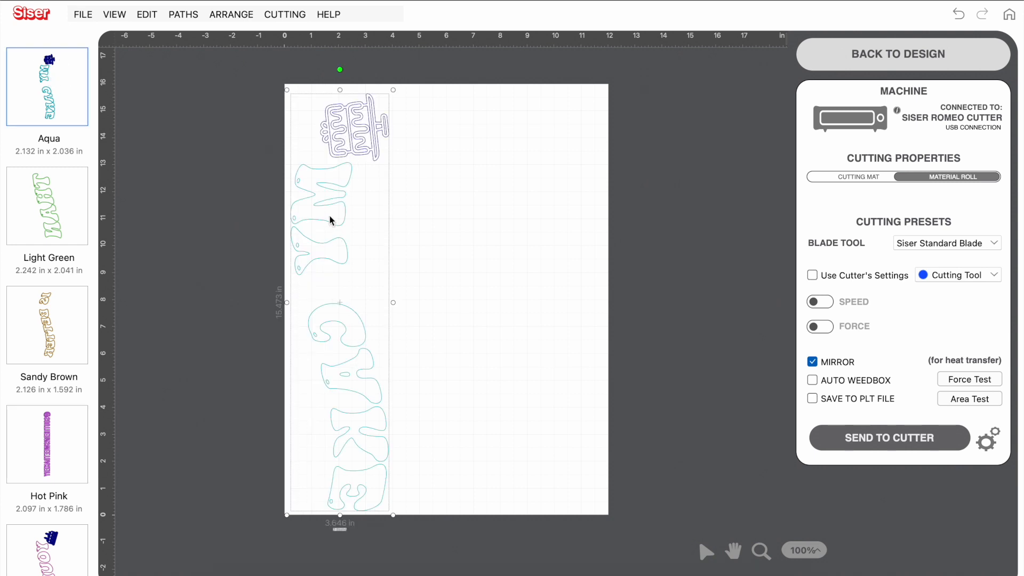
scroll(139, 519, down, 1)
click(61, 535)
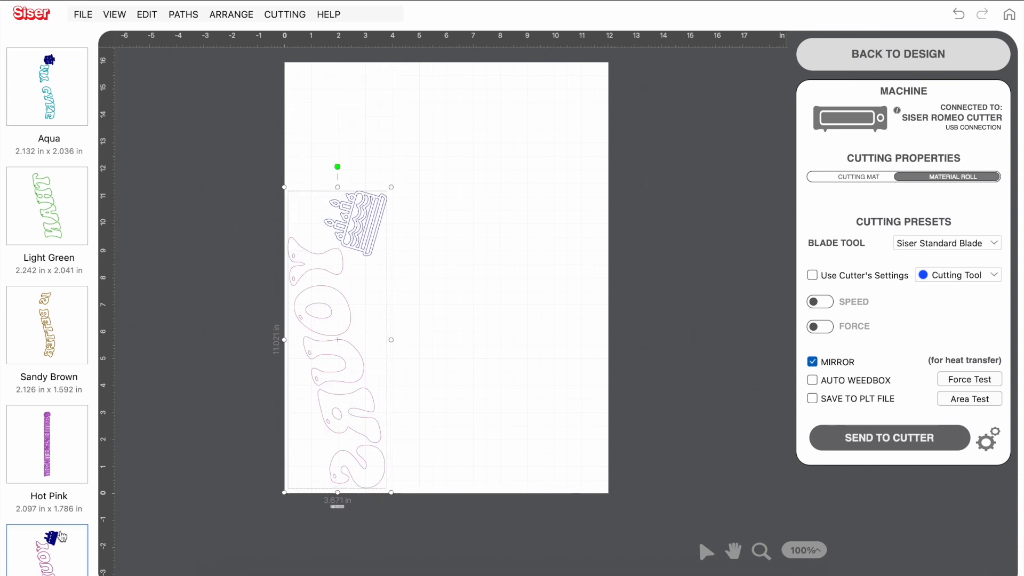
click(78, 116)
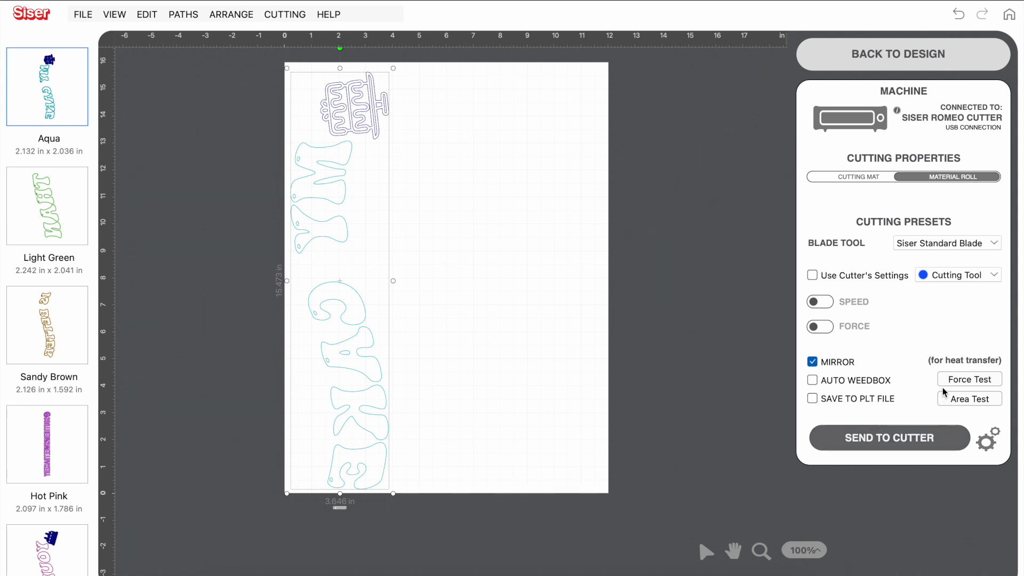
Enable the cutter's own settings for the cut and display the Aqua layer's layout
click(811, 381)
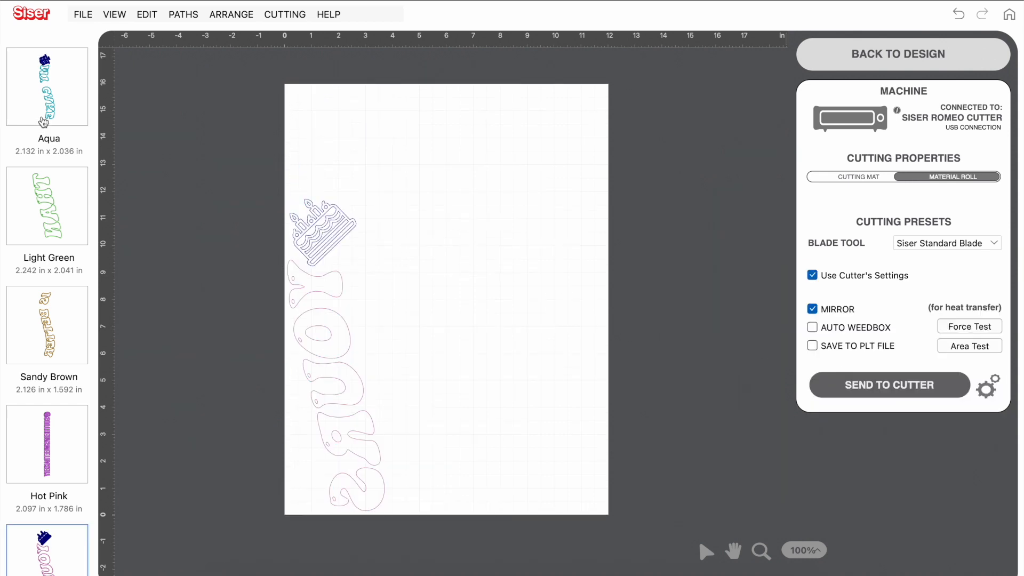
click(43, 123)
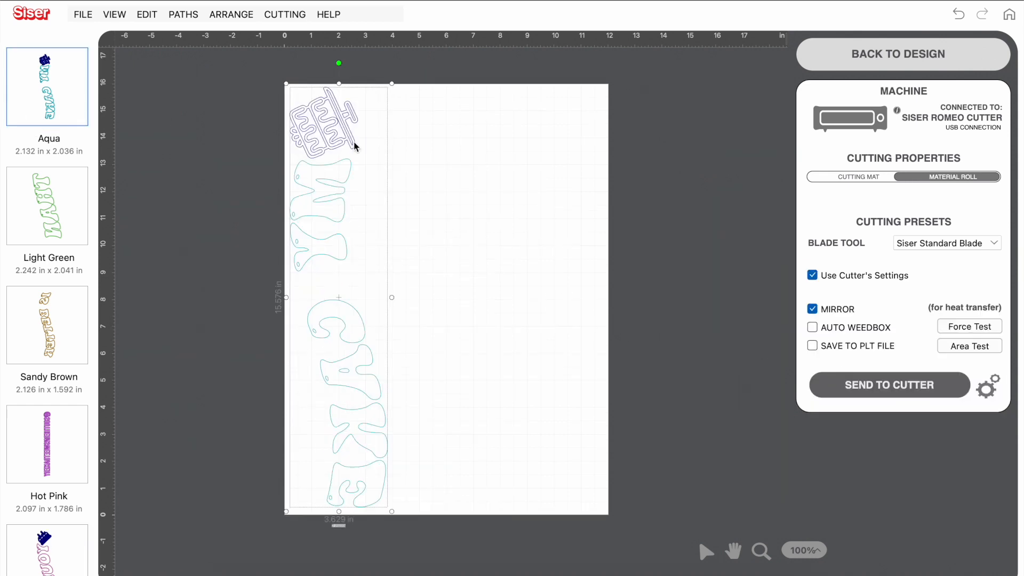